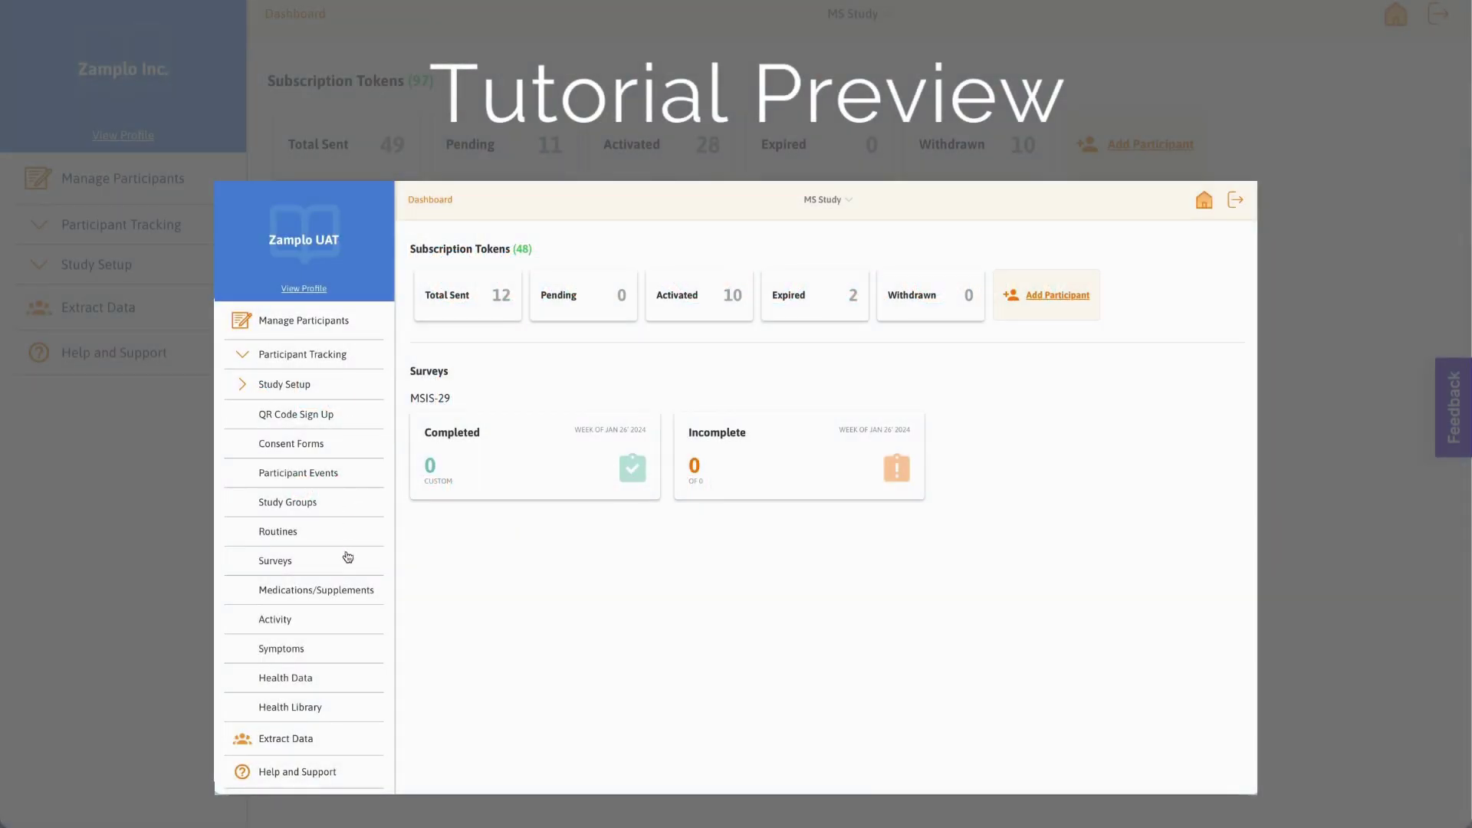
Step: From Study Setup's Medications/Supplements list, open a new blank medication form
click(346, 593)
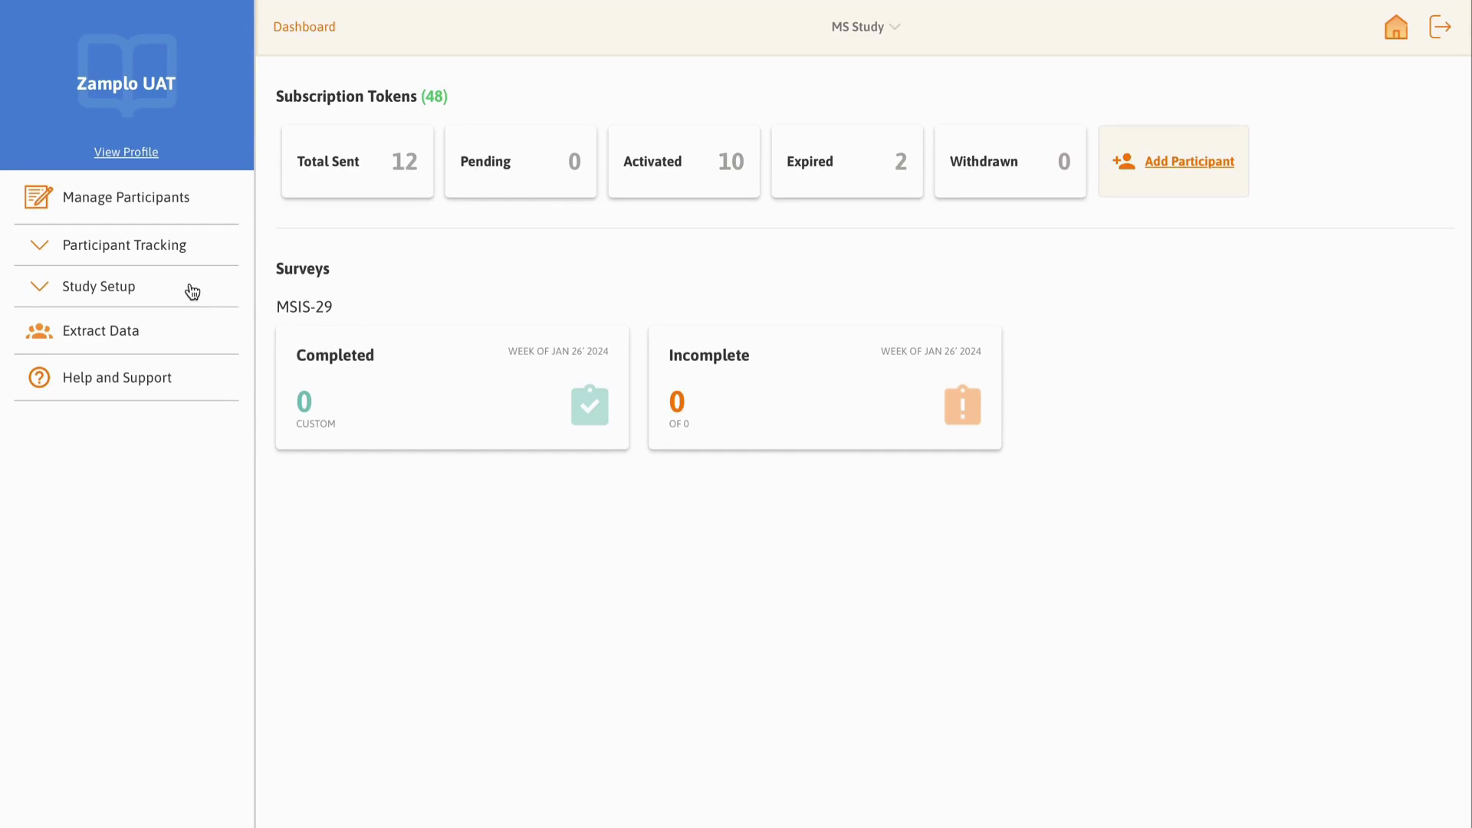
click(191, 291)
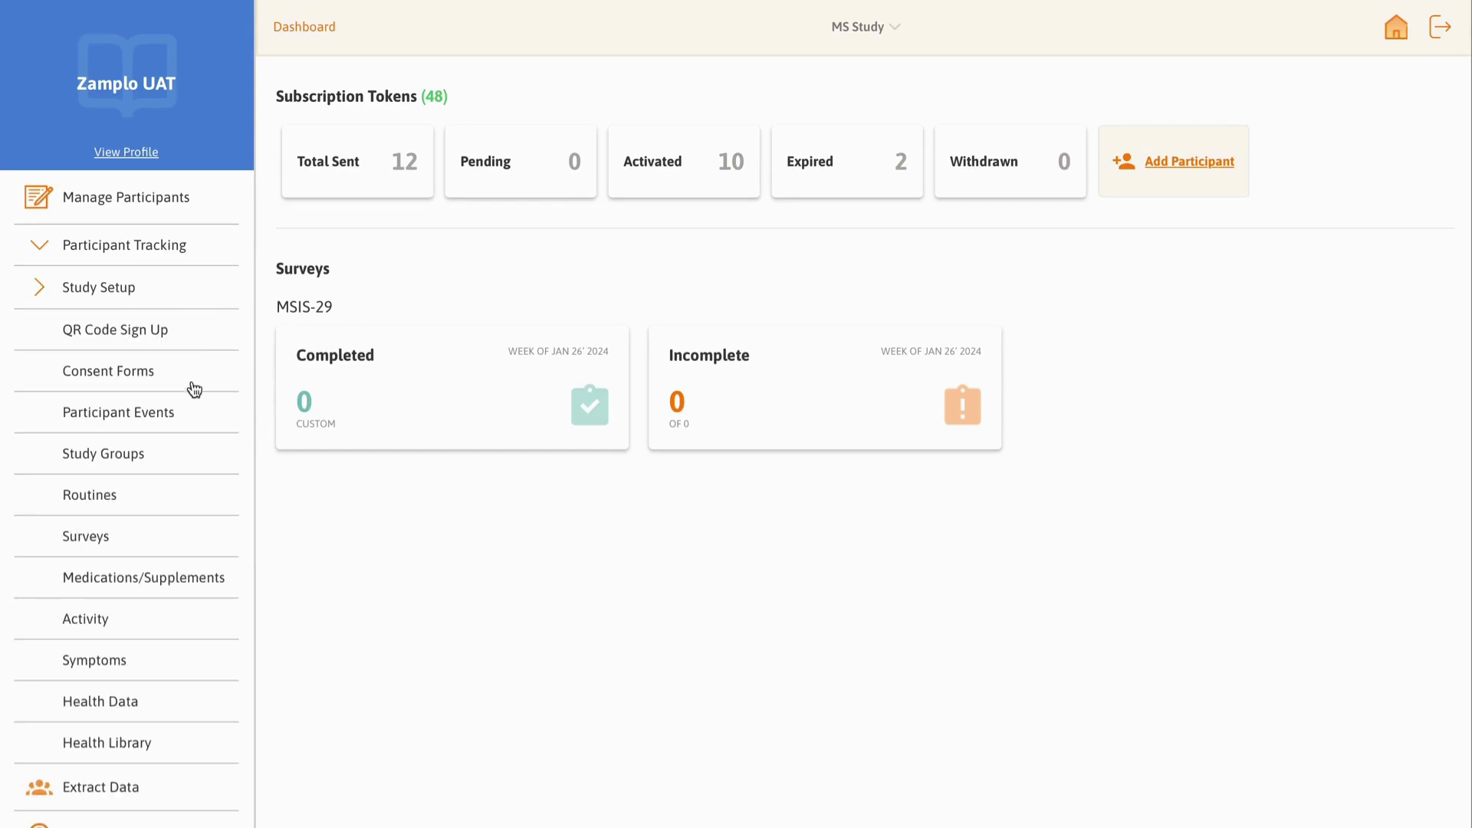
click(187, 580)
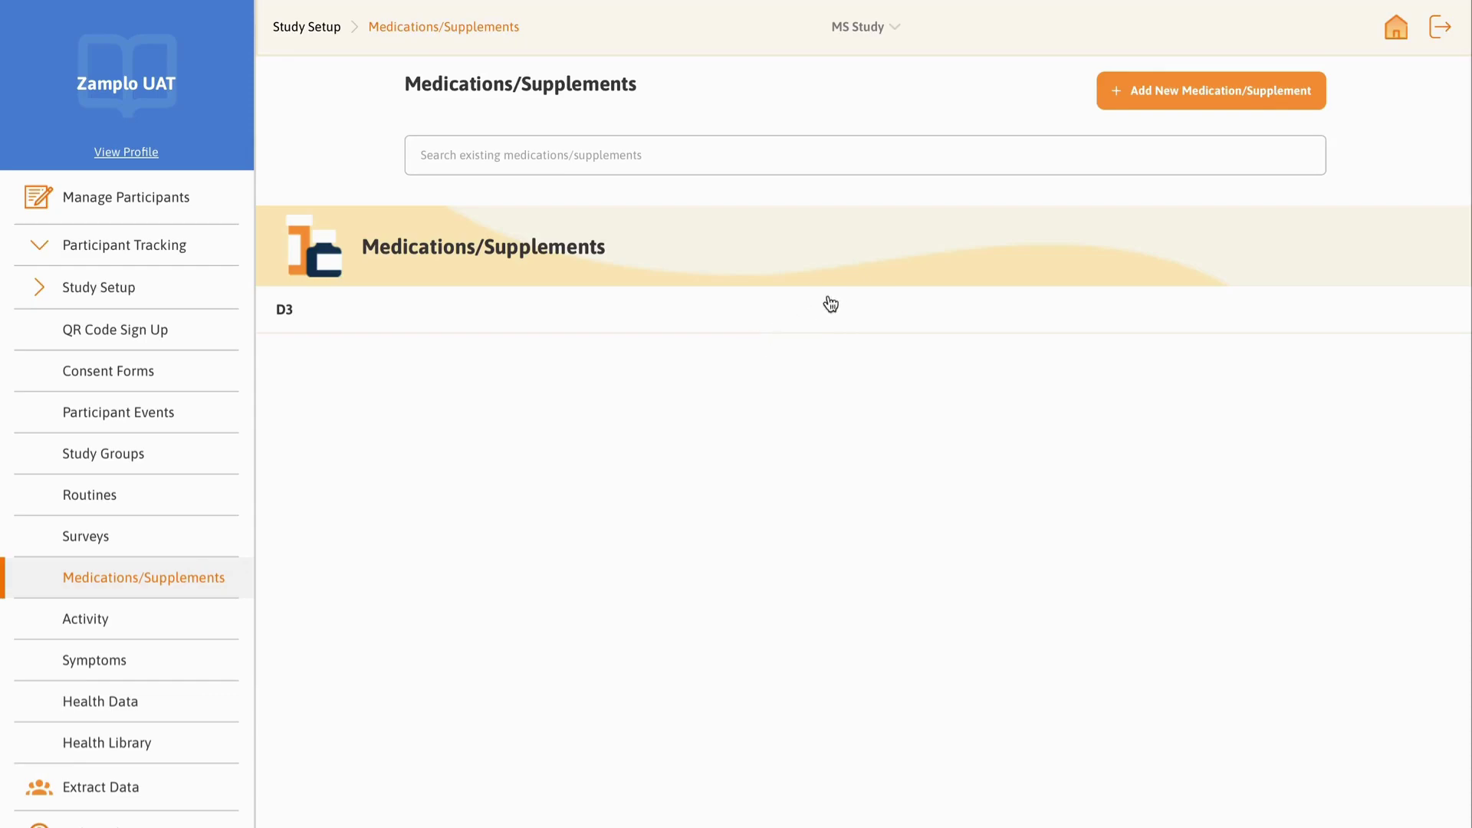
click(1207, 96)
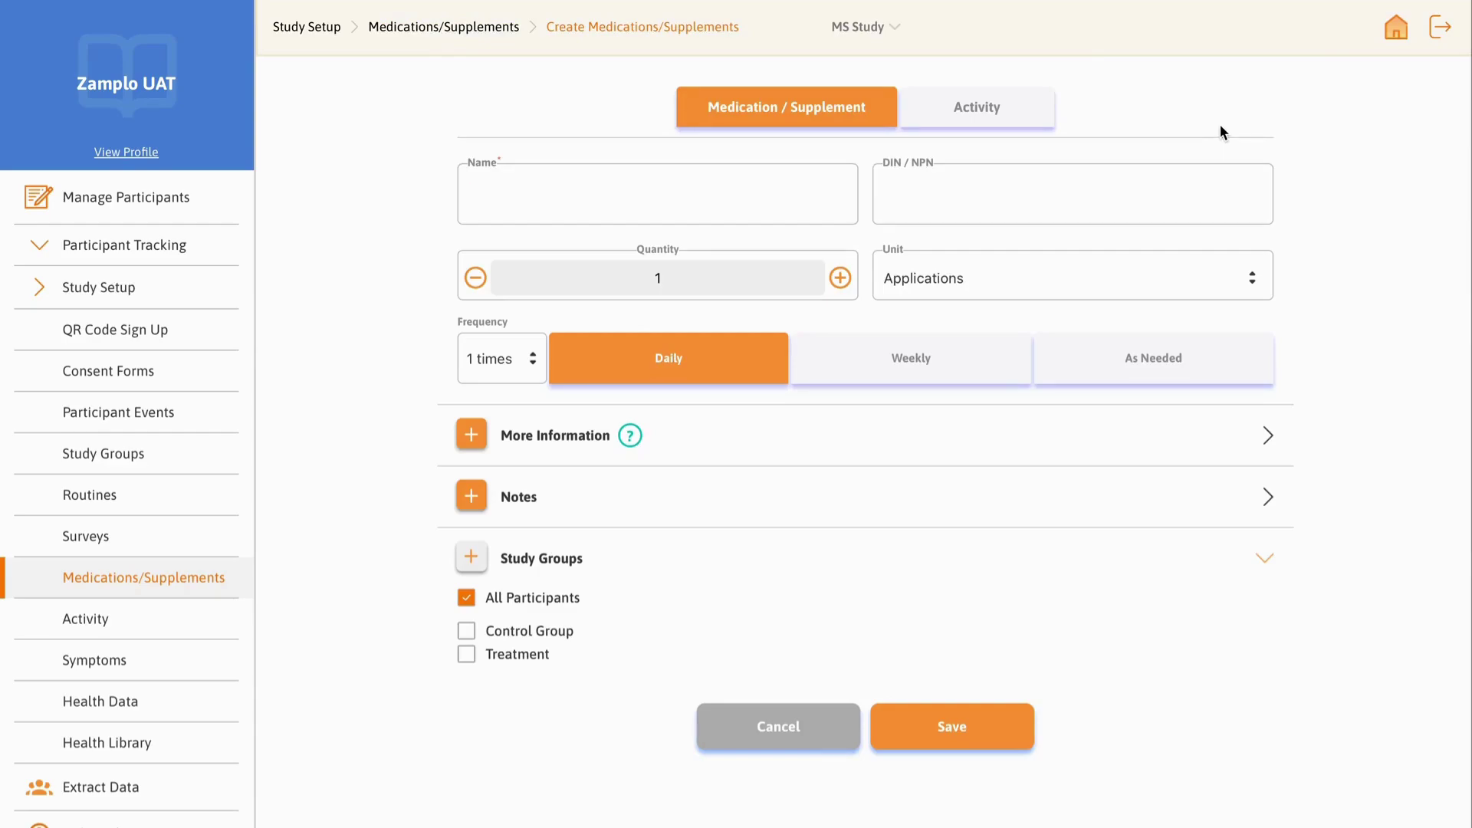
Step: Enter 'aubagio' as the name and pick AUBAGIO (TERIFLUNOMID), auto-filling DIN 02416328
click(805, 190)
text(a)
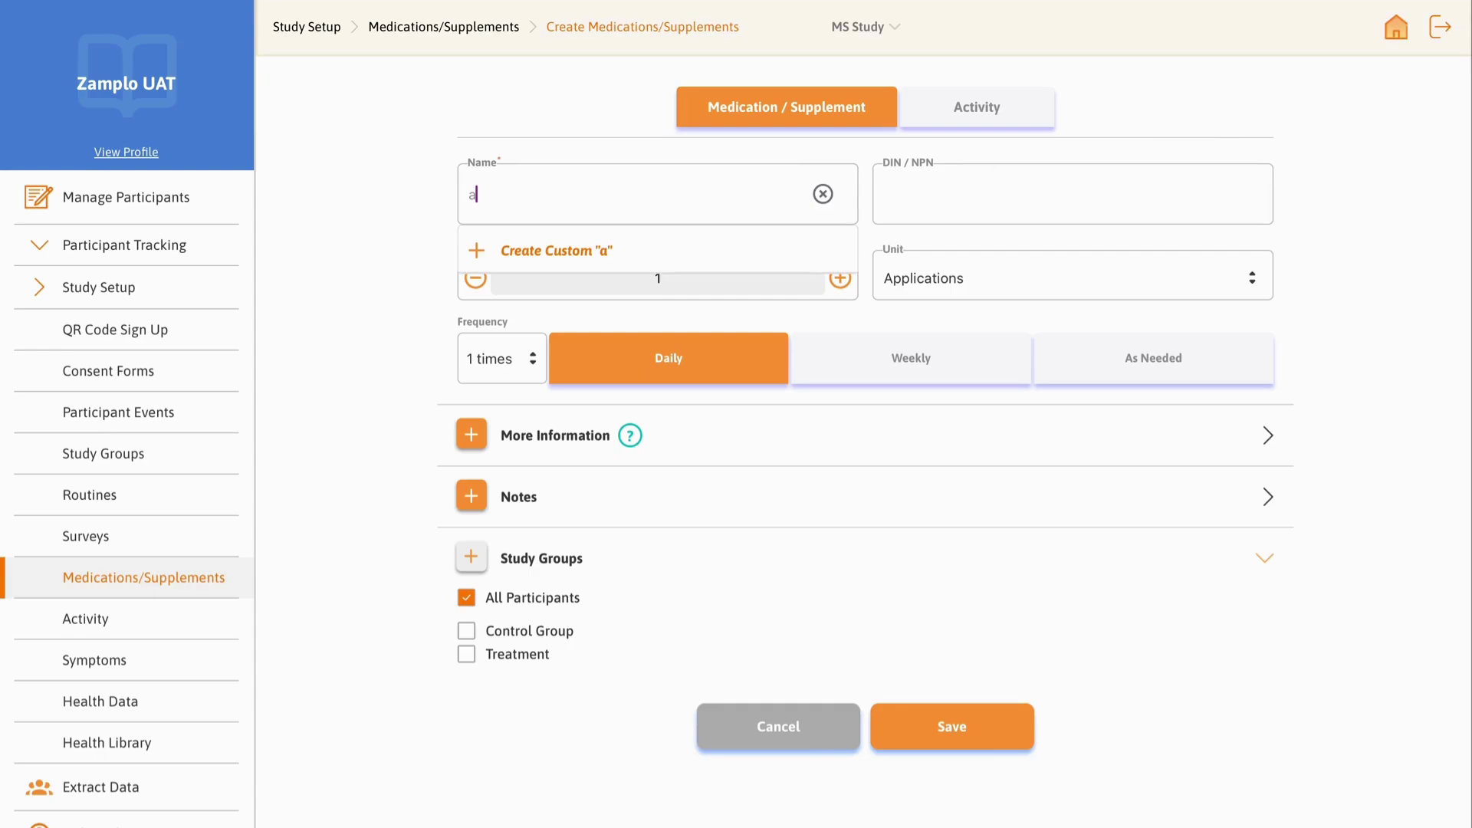
text(ubag)
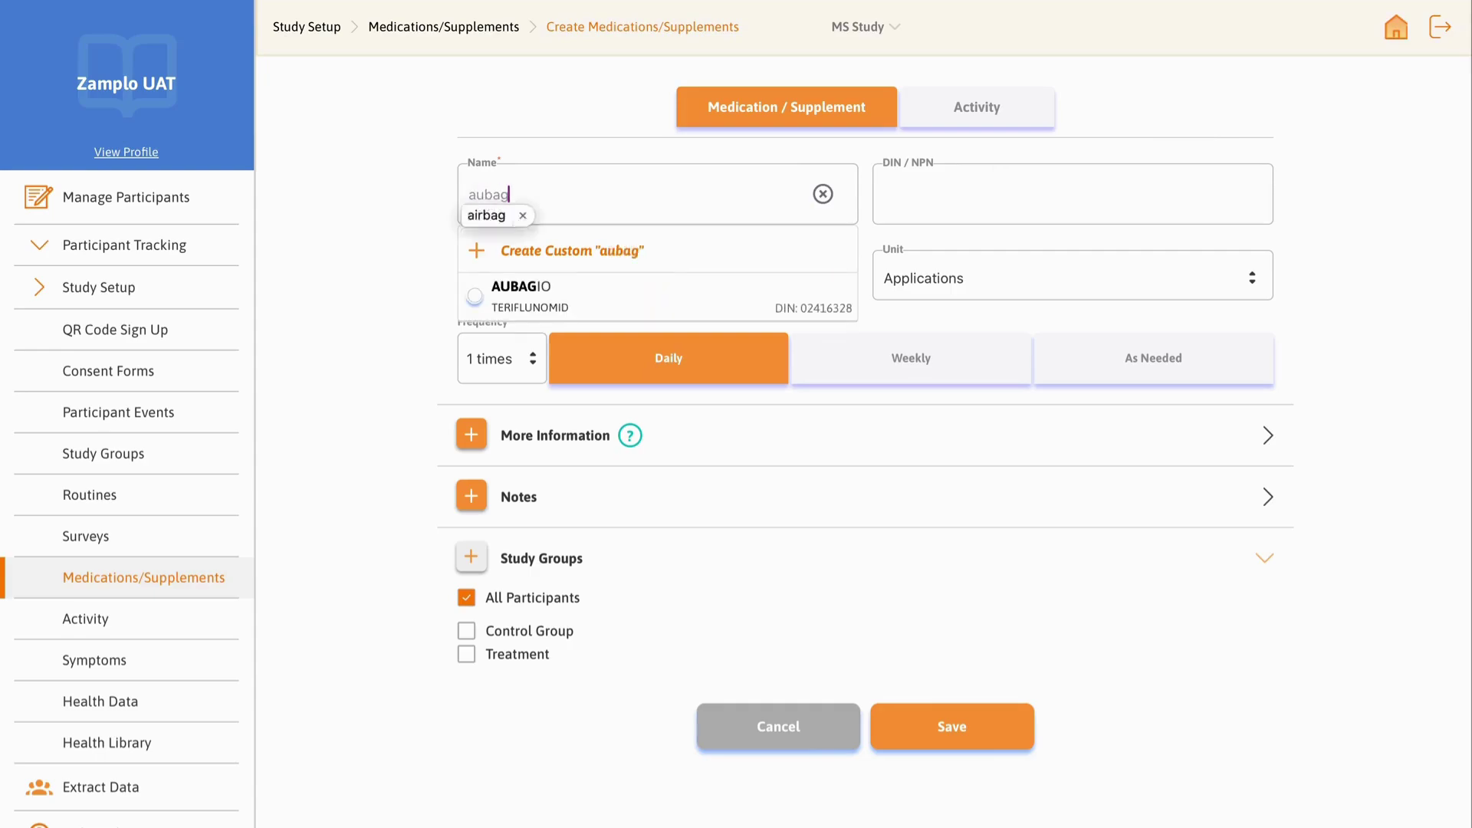
text(io)
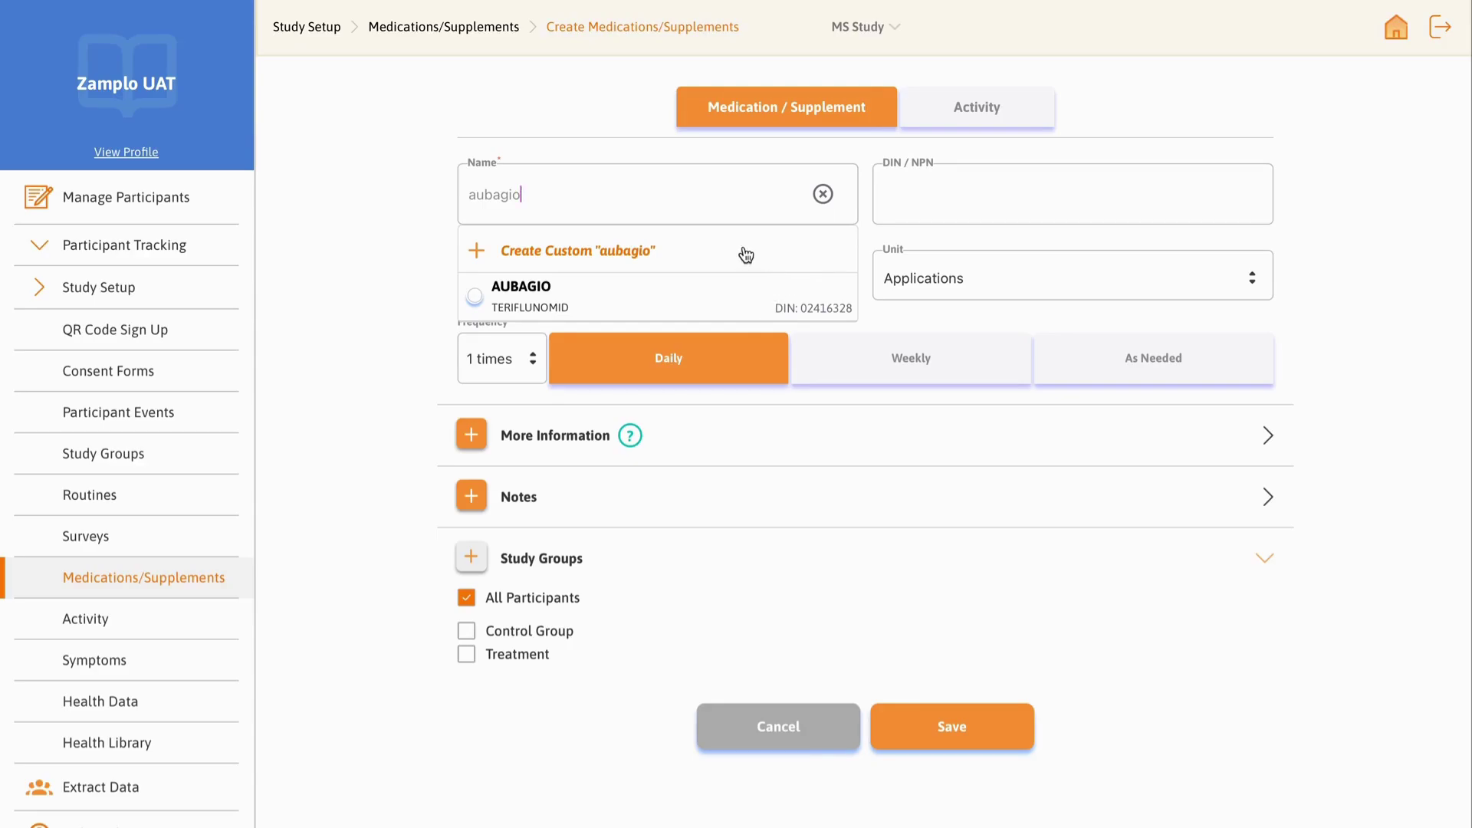
click(741, 287)
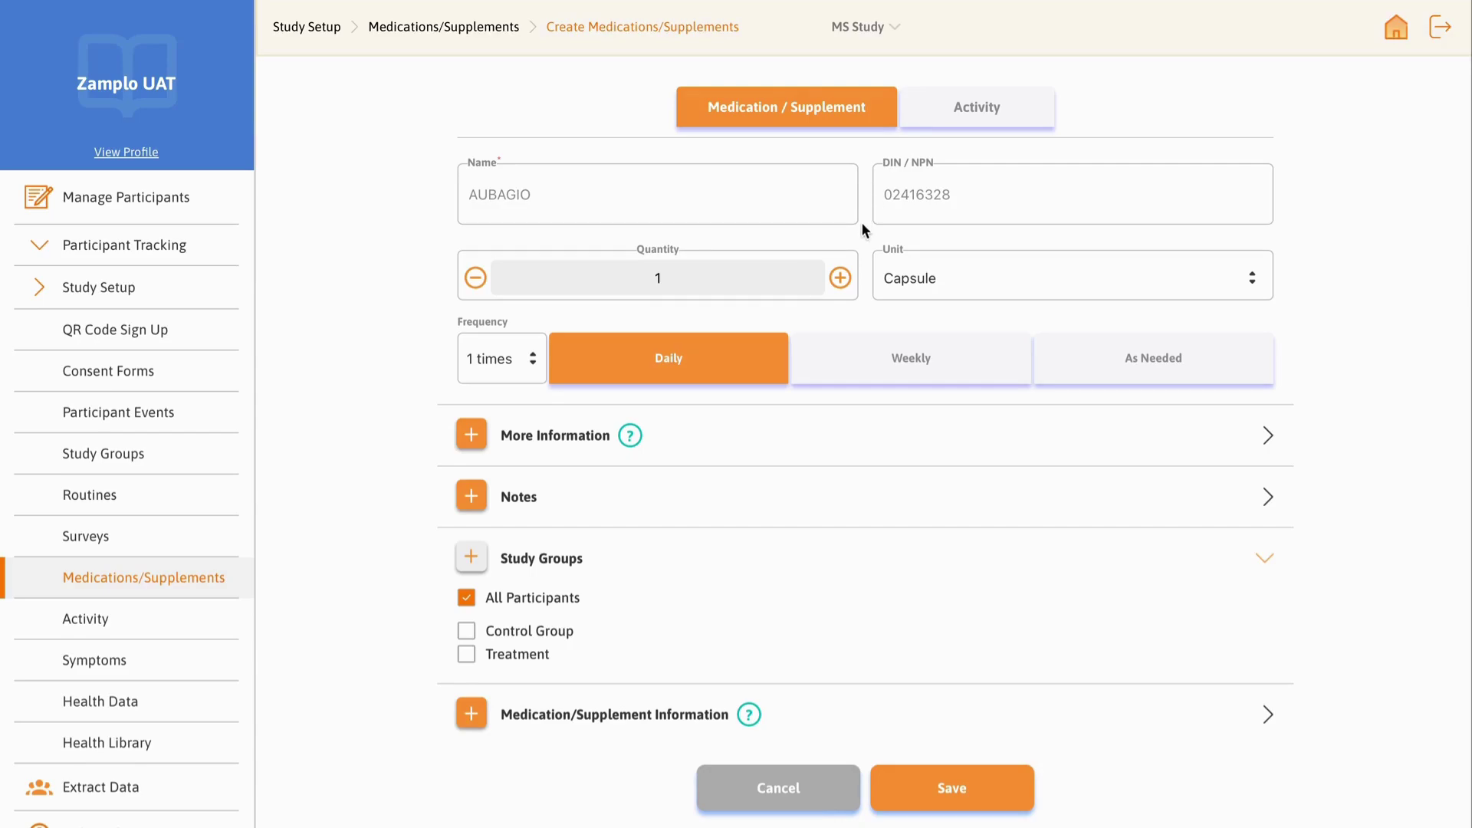
Step: Keep the quantity at 1 and set the dose unit to Tablet
click(841, 279)
click(477, 283)
click(955, 278)
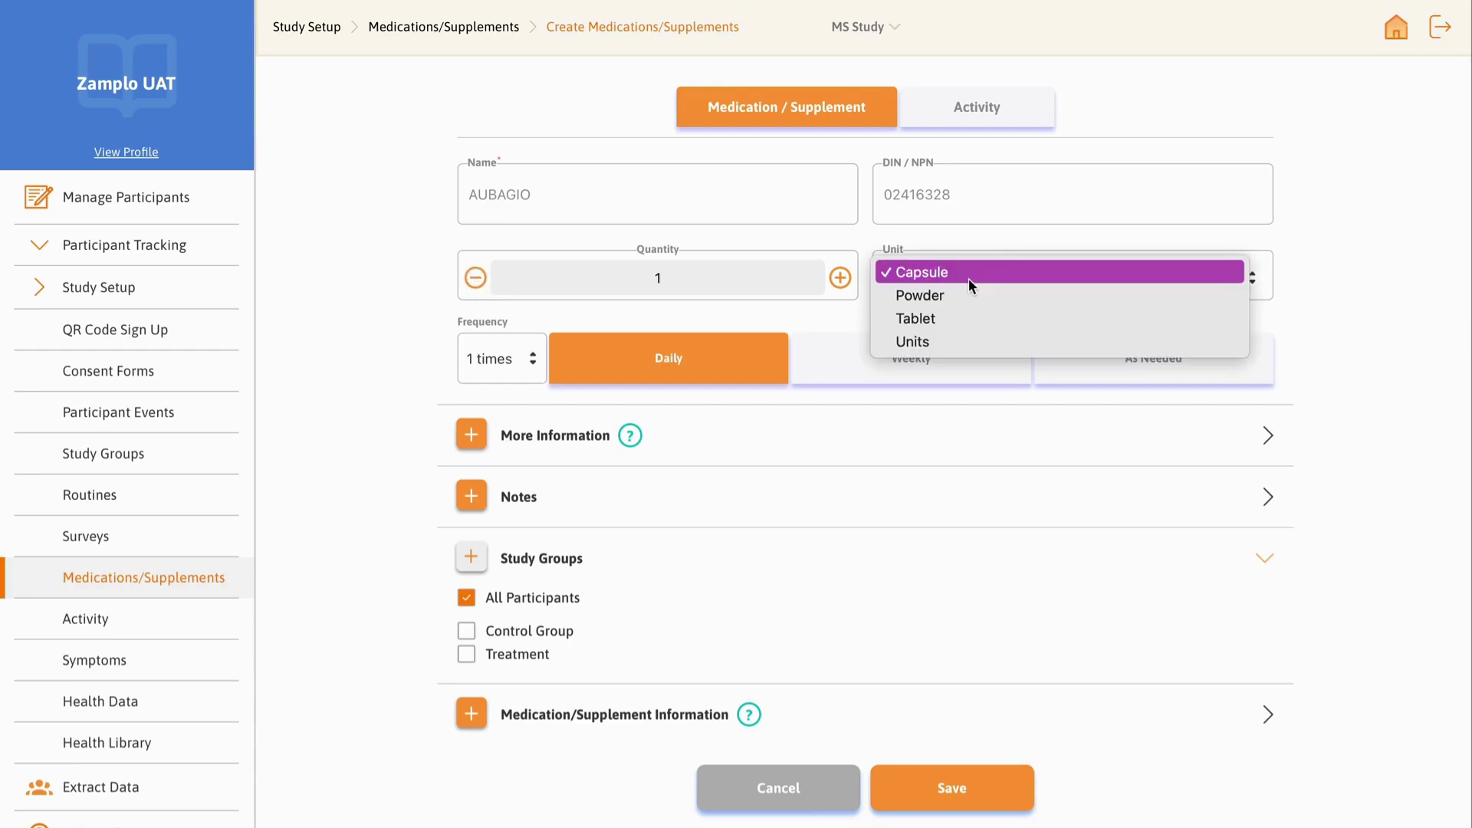
click(968, 319)
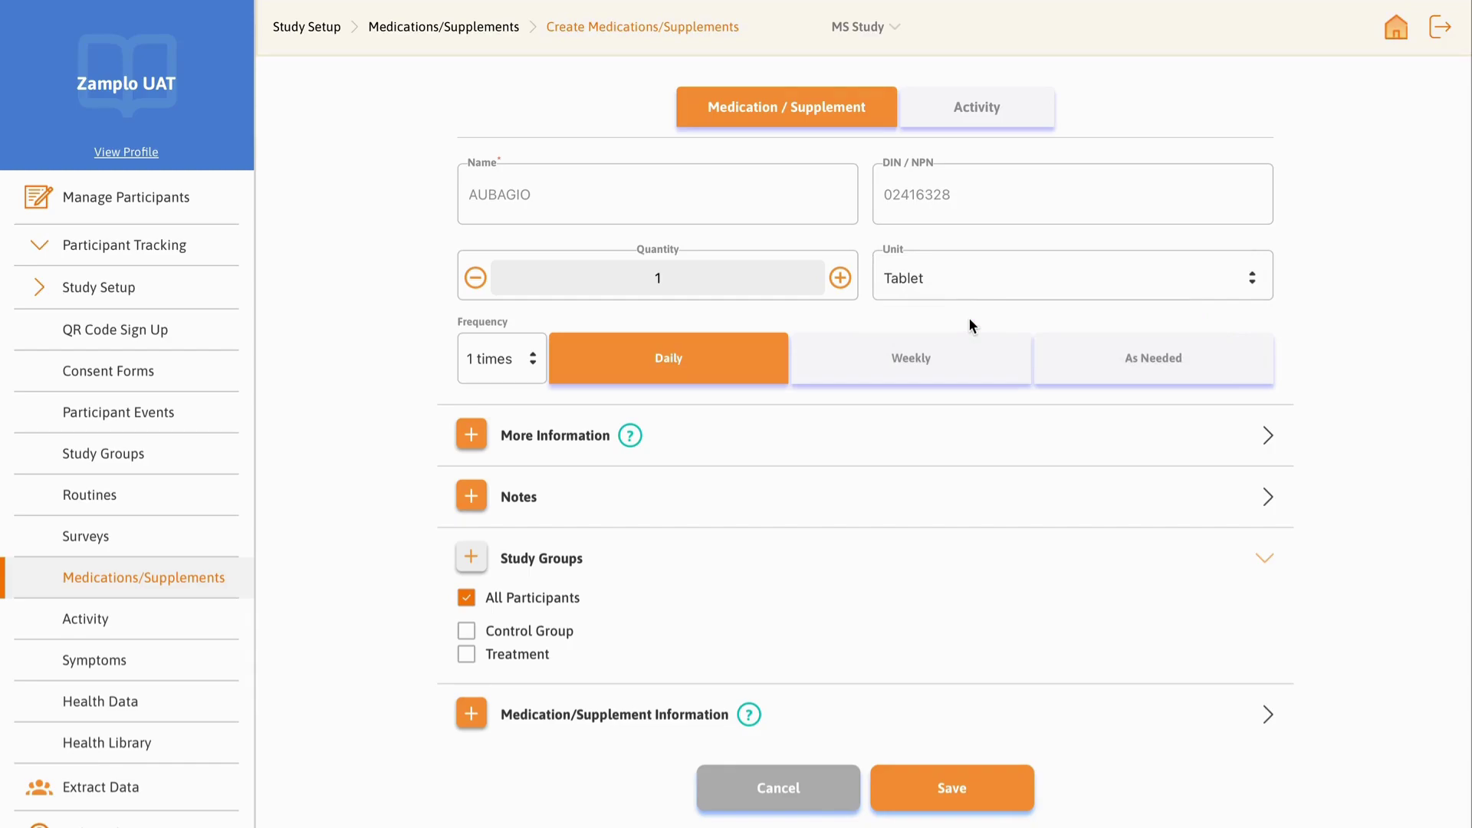
Step: Set the frequency to 1 time Daily, after briefly trying Weekly and As Needed
click(518, 356)
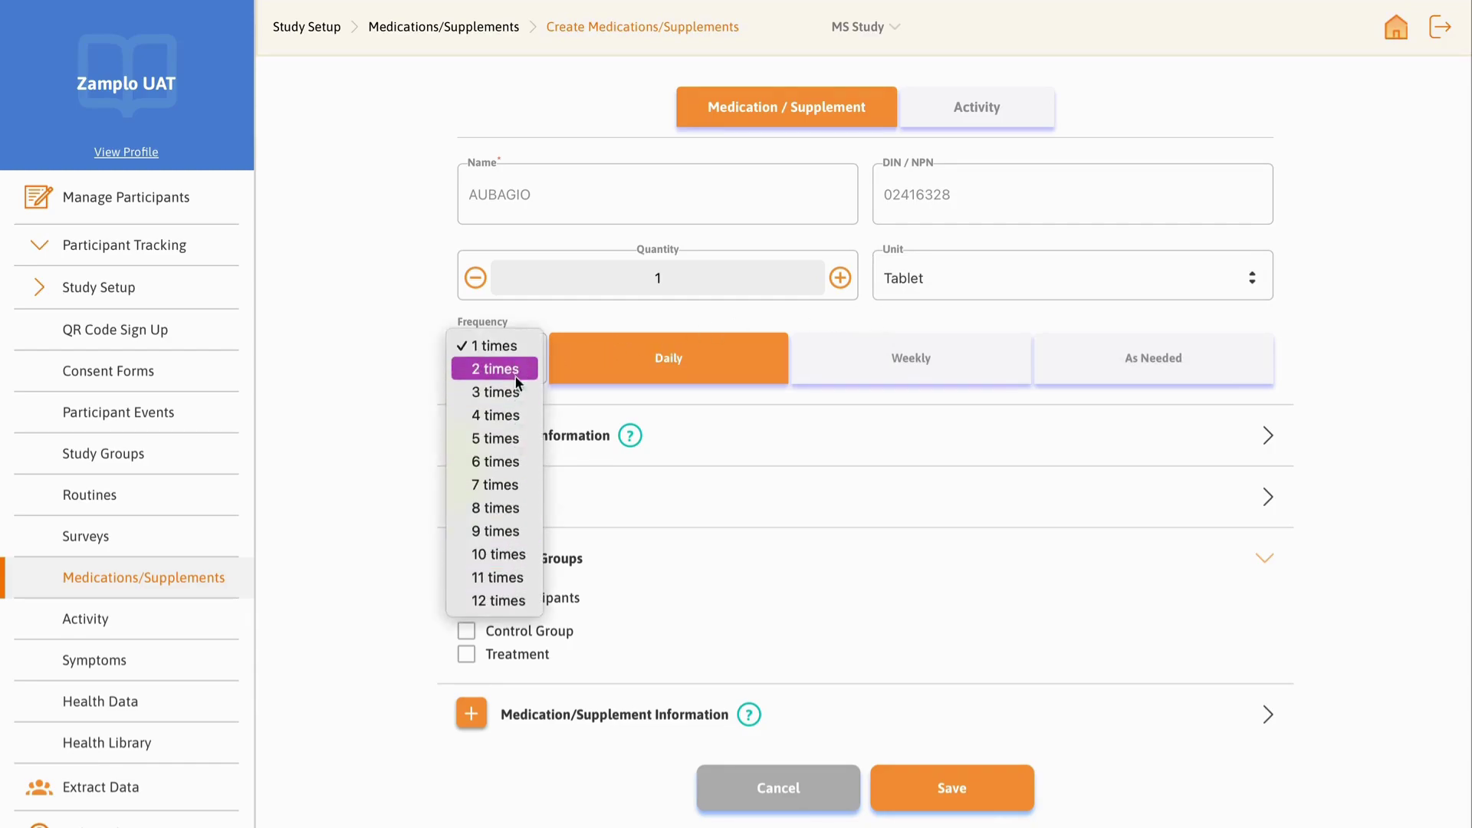
click(504, 348)
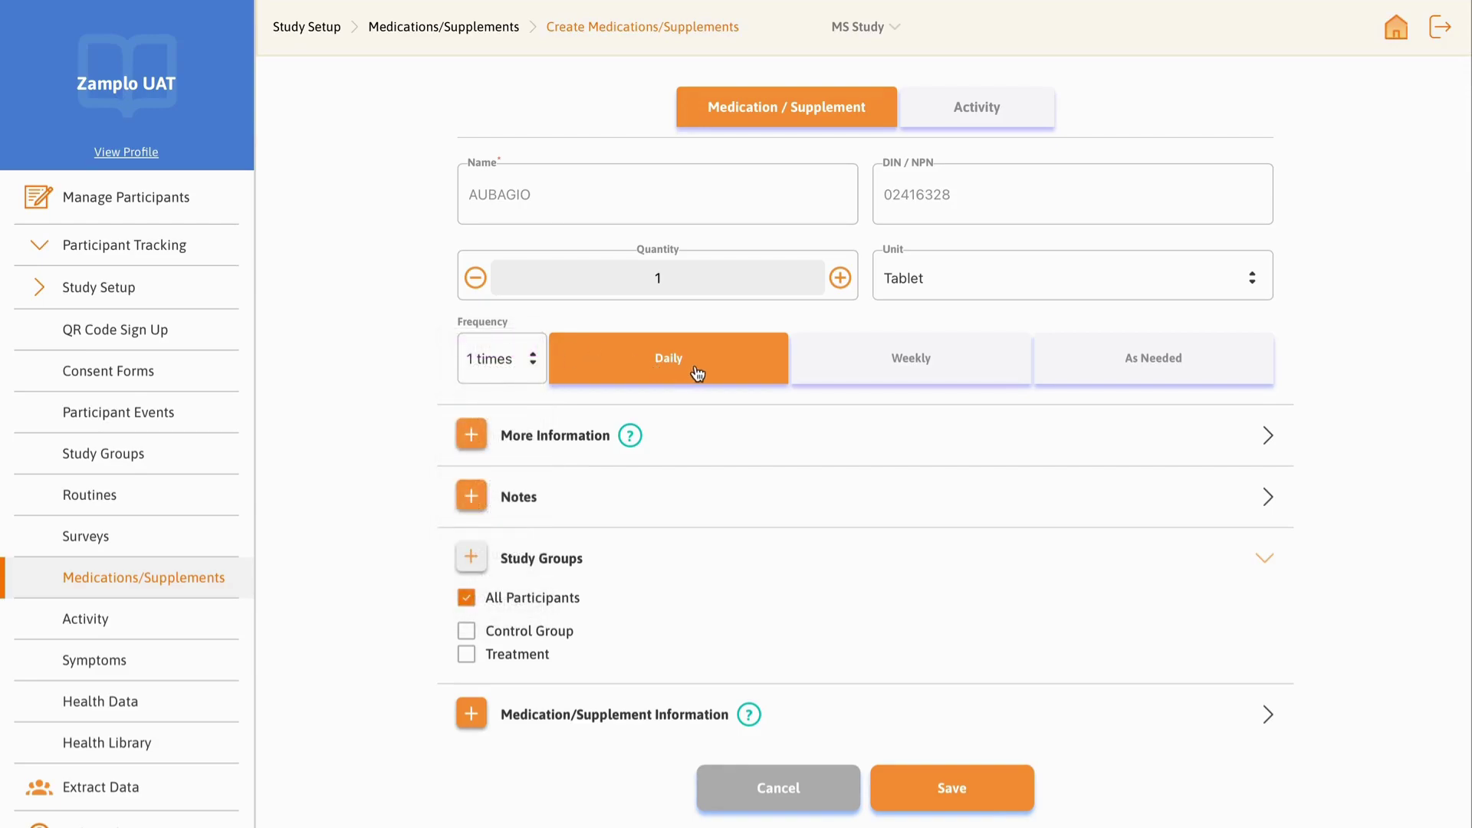
click(898, 375)
click(1086, 368)
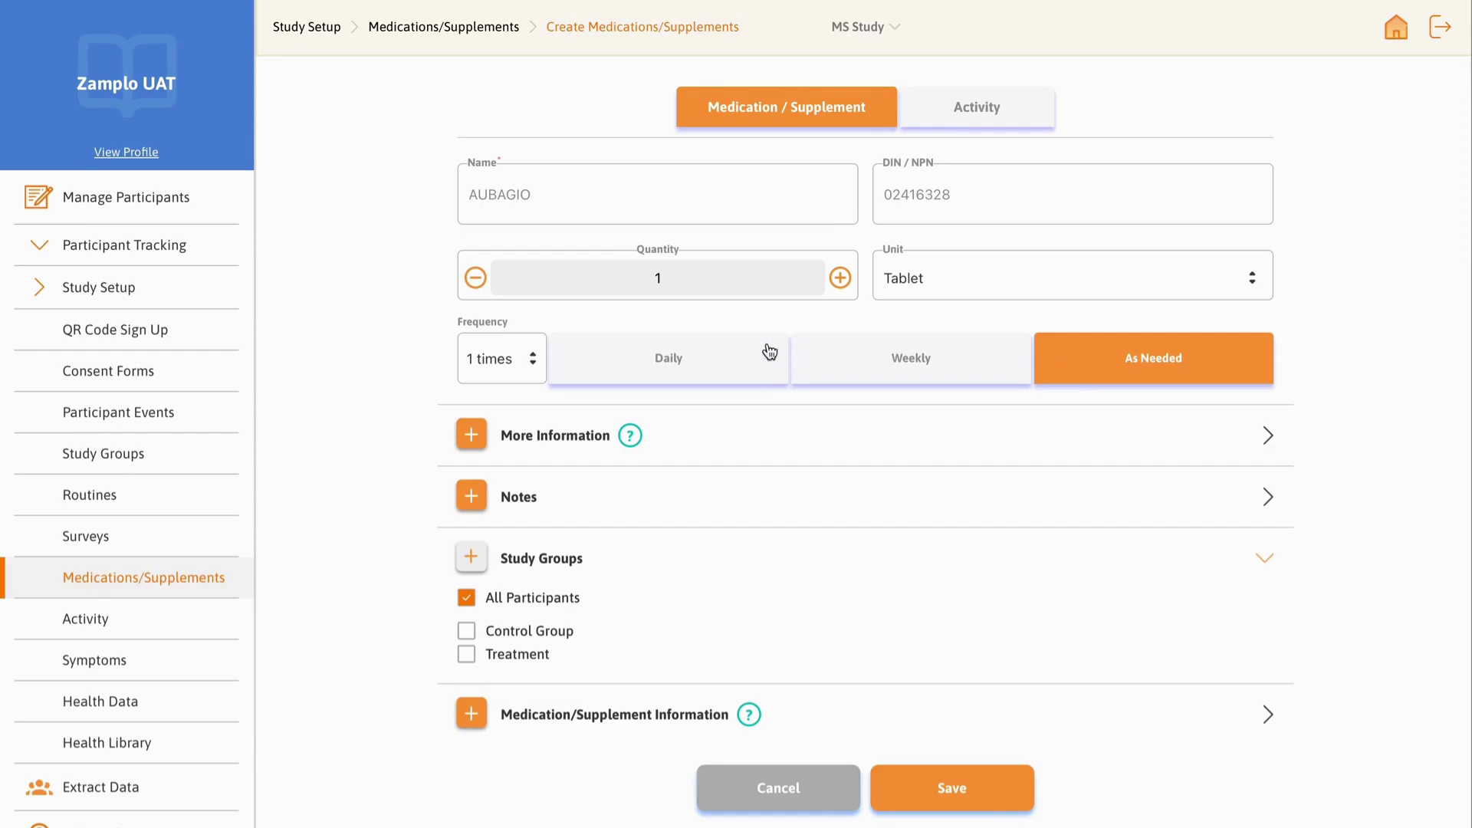
click(530, 367)
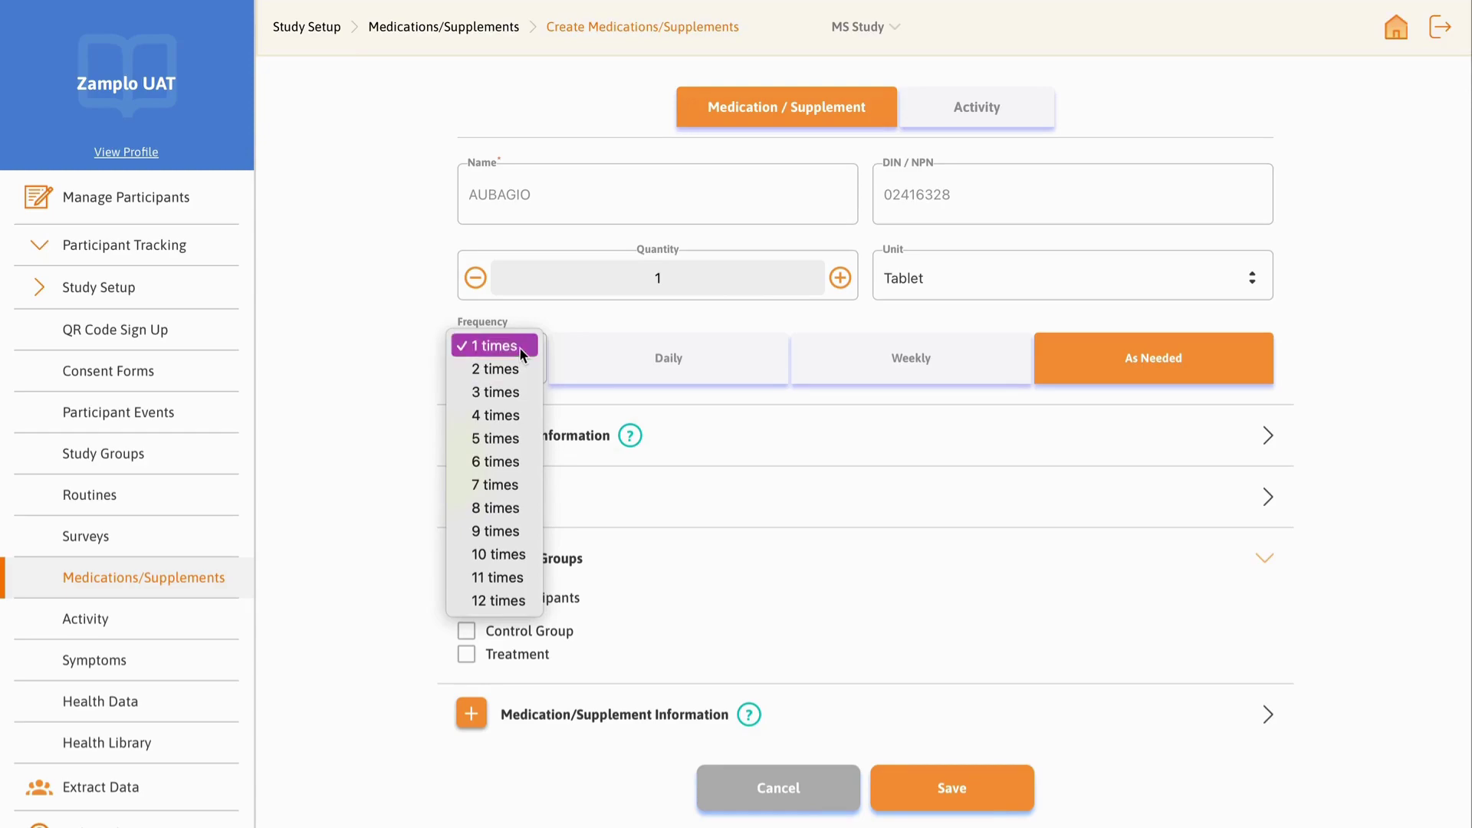
click(520, 348)
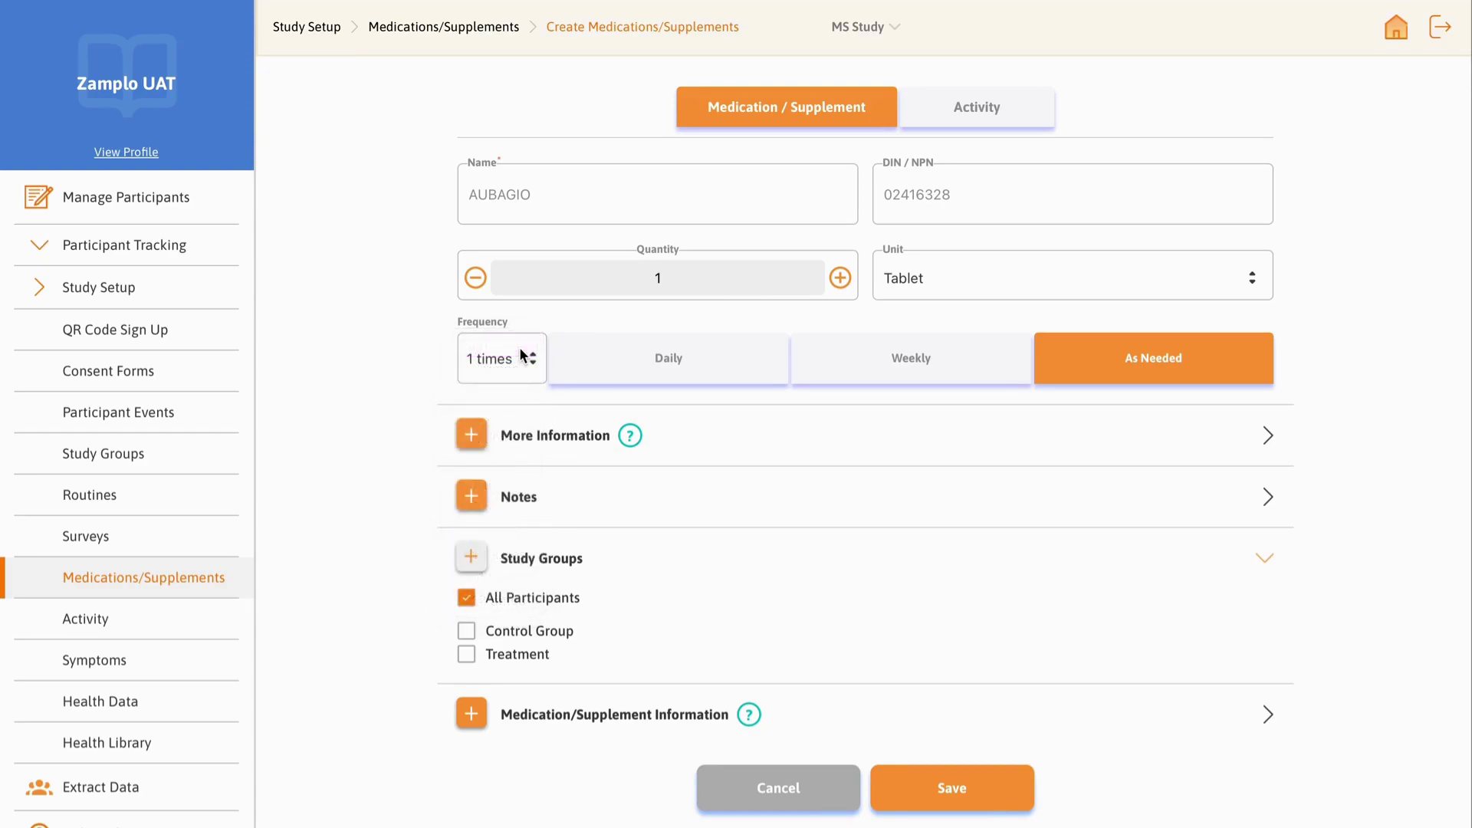
click(715, 369)
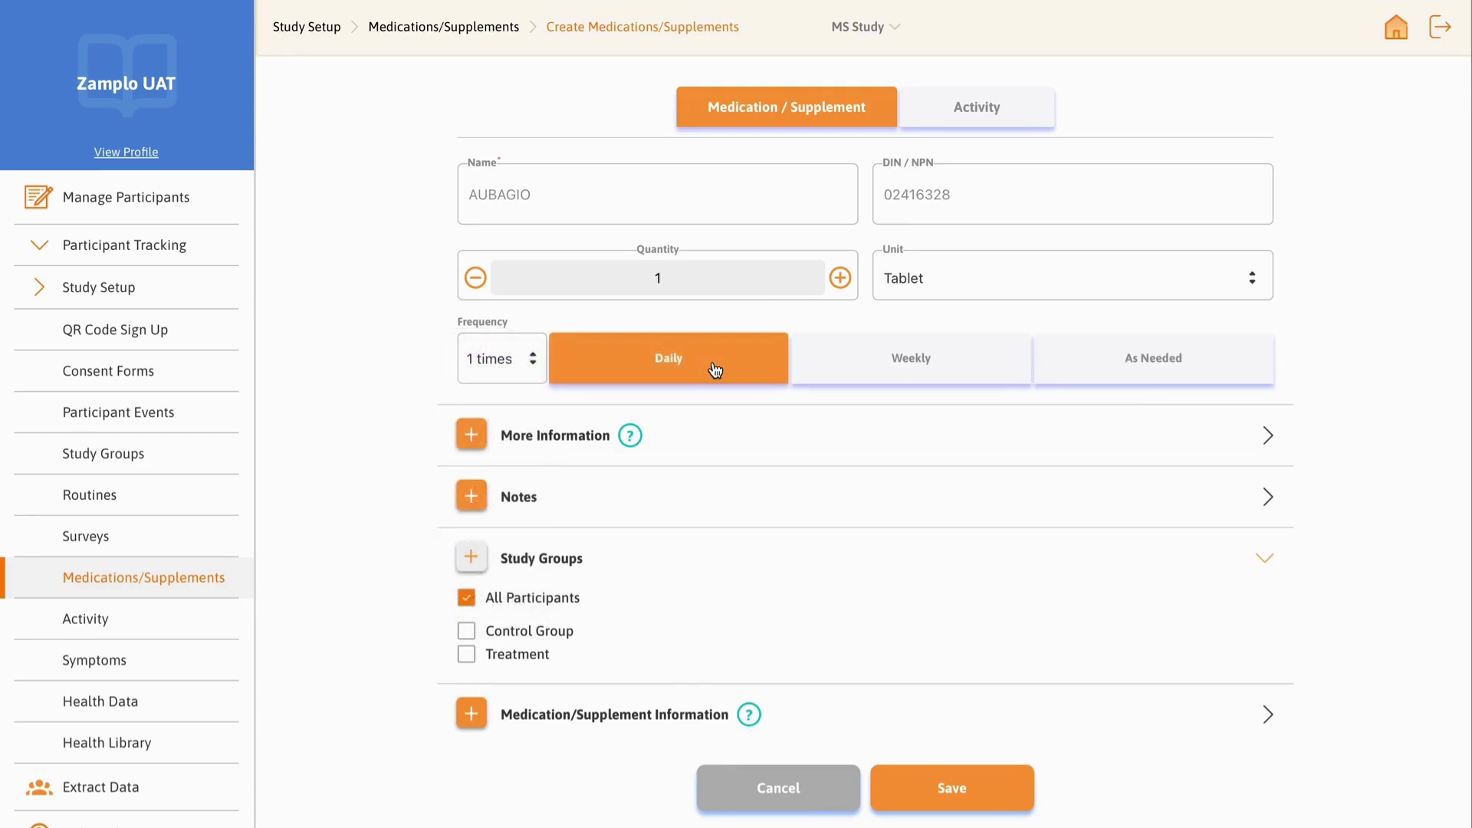
Step: Add the daily 14-mg film-coated tablet instructions and a 29 Jan '24 start date
click(733, 447)
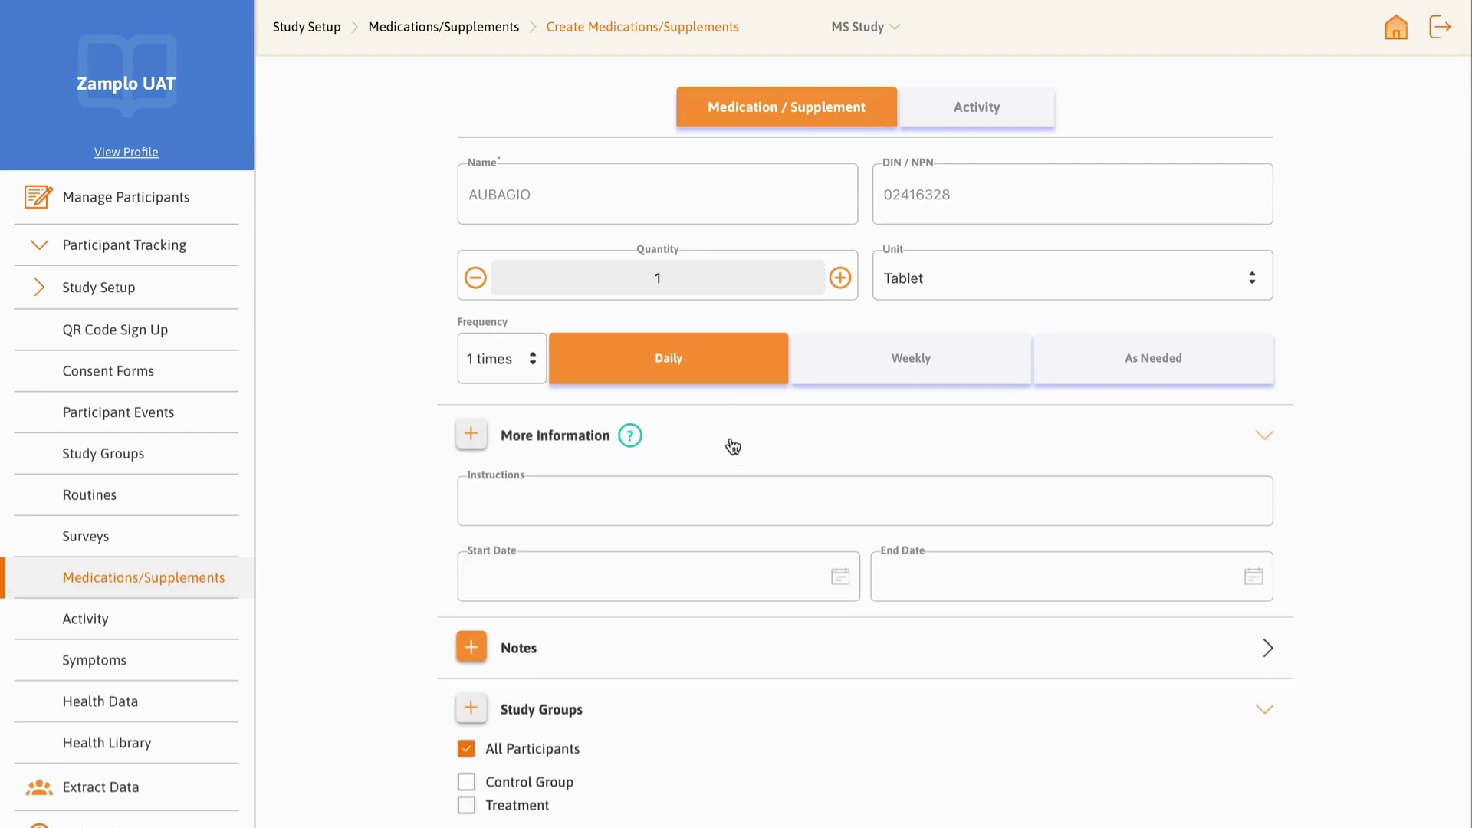
click(618, 508)
text(Take)
text( one 14-mg fi)
text(lm-coated table)
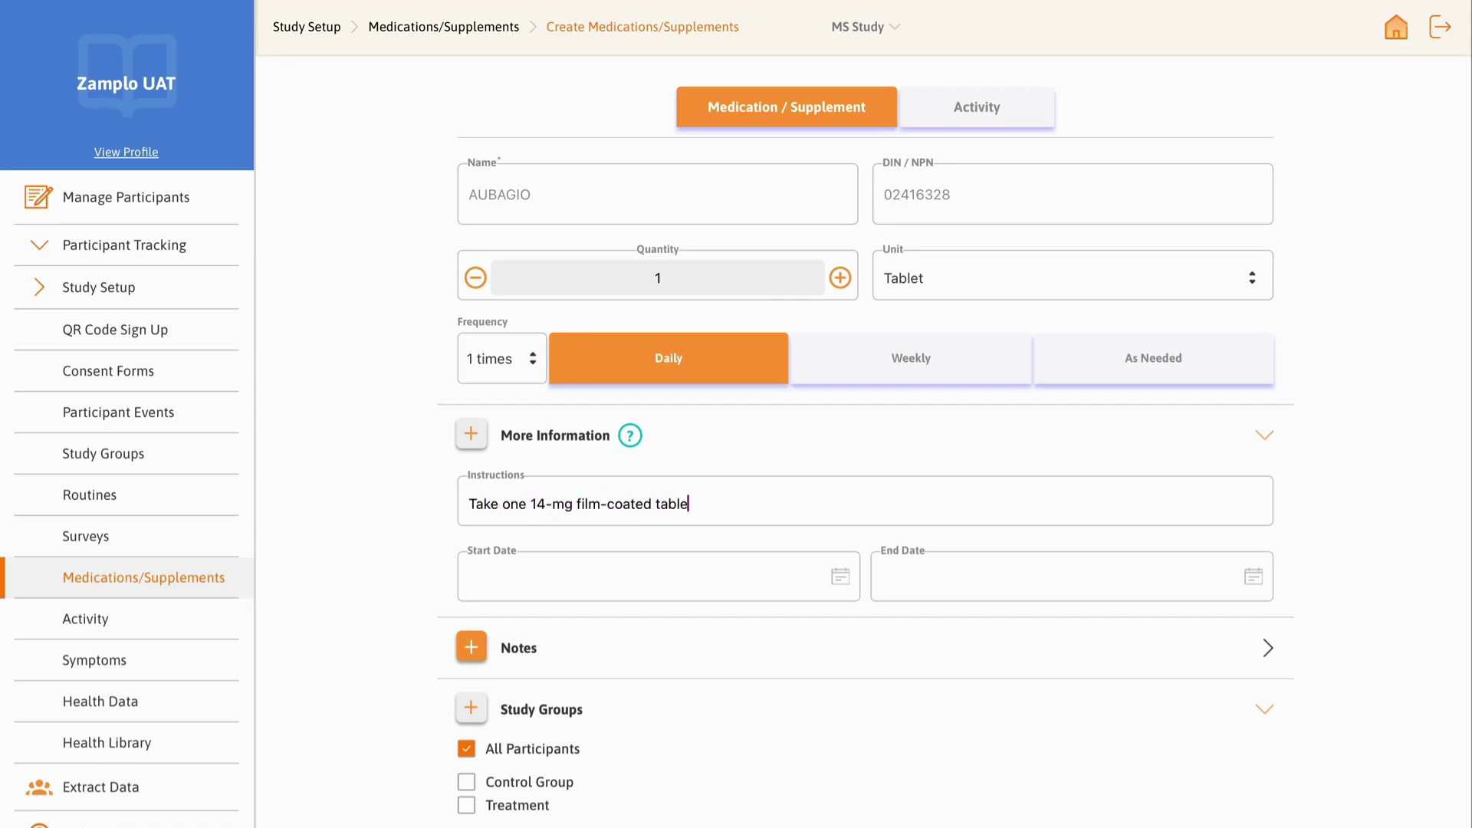
text(t daily, with or without)
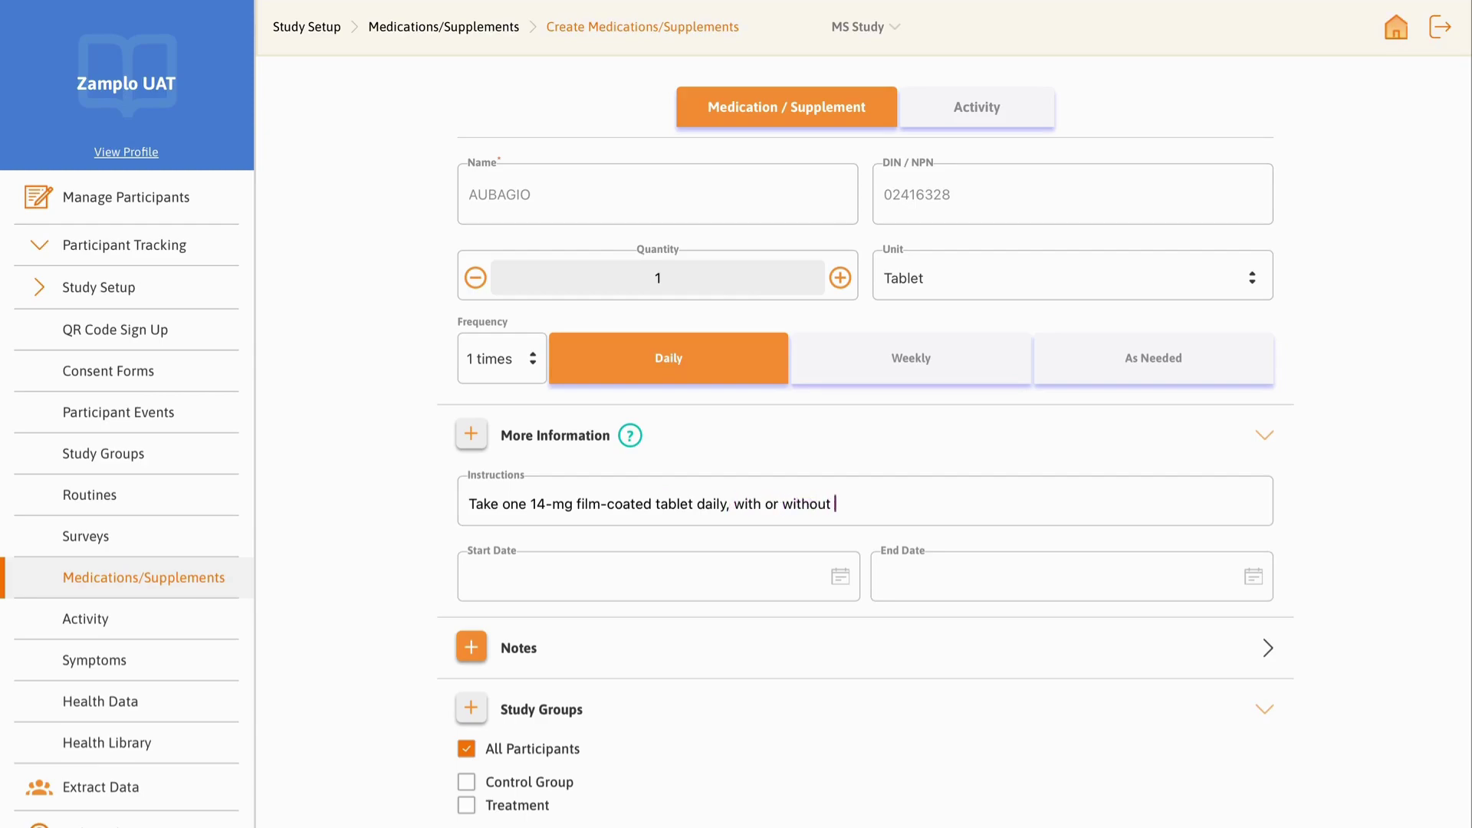
text( food.)
click(781, 579)
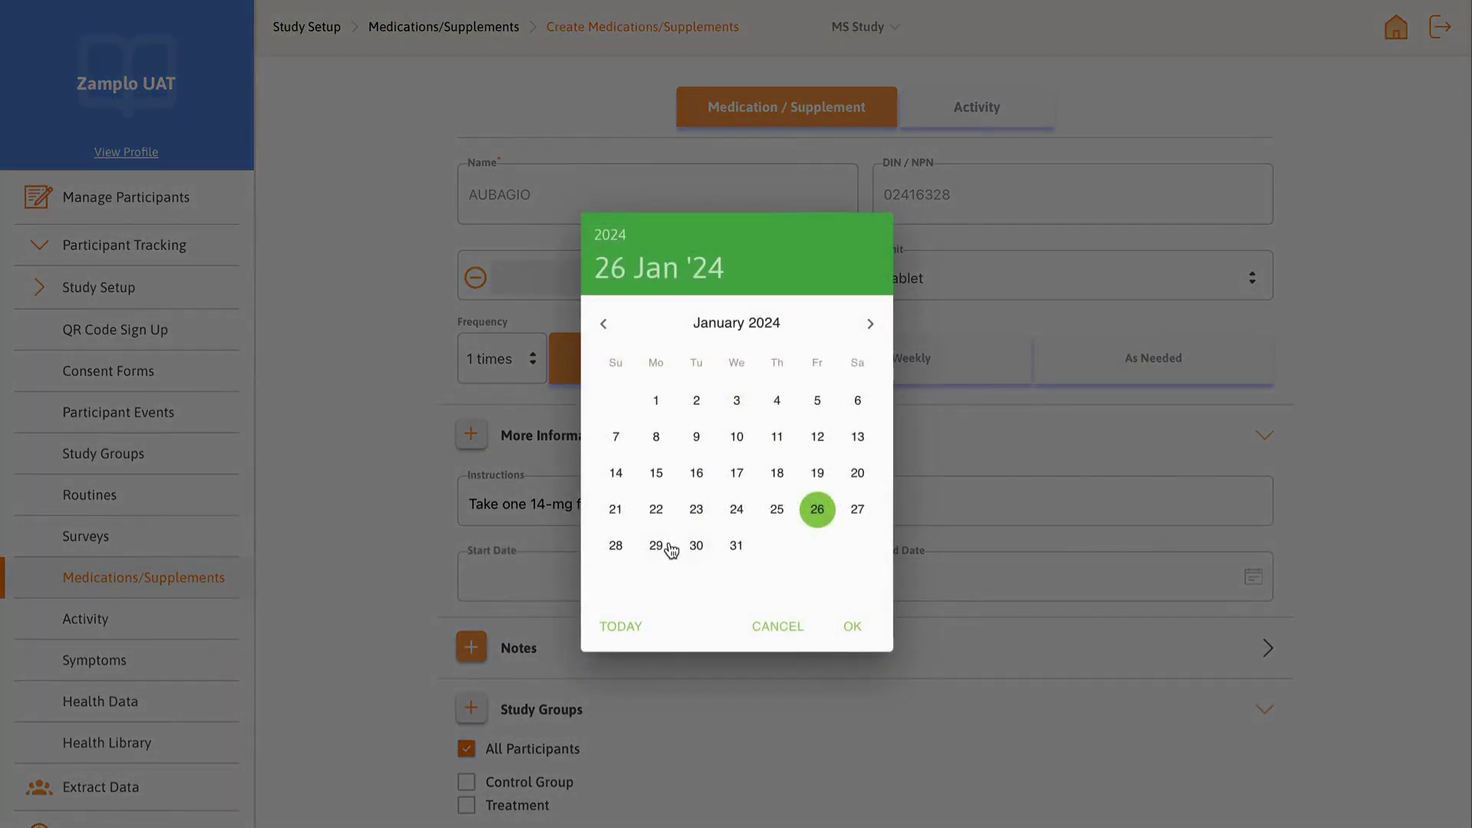
click(656, 546)
click(851, 624)
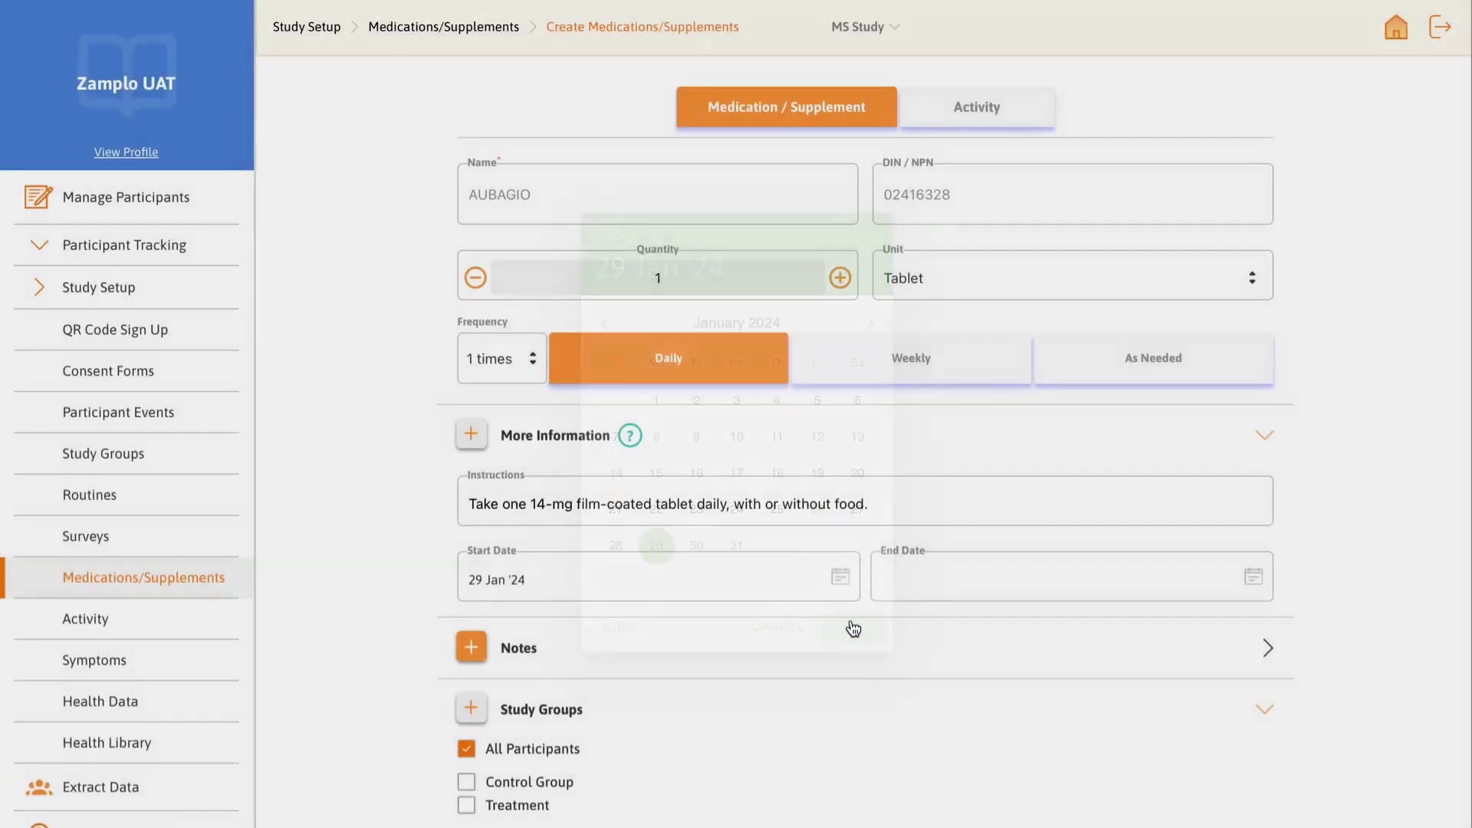
scroll(849, 624, down, 2)
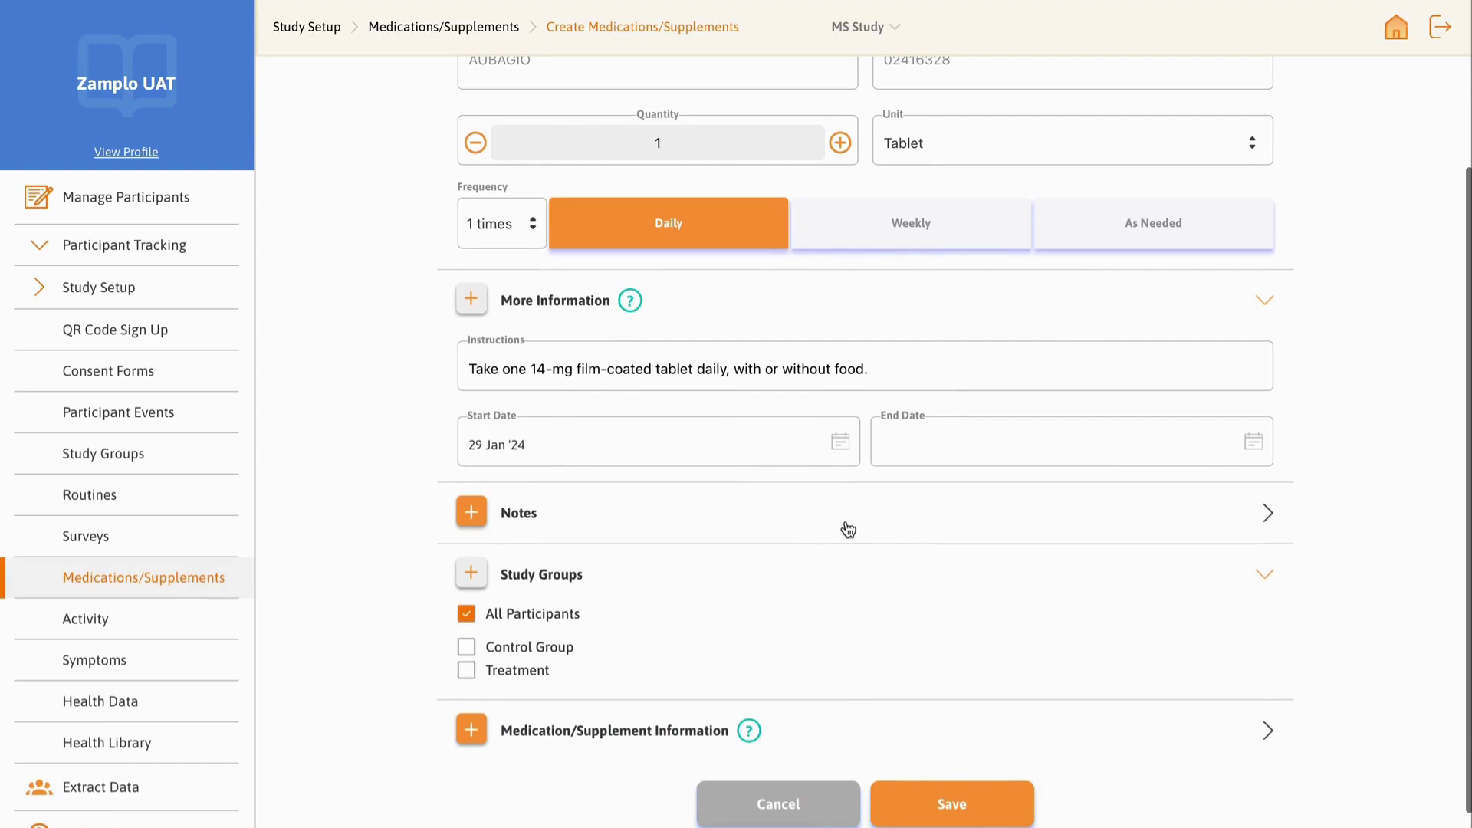
Step: Note that the medicine treats relapsing forms of Multiple Sclerosis in adults
click(845, 524)
text(This medicine treats relapsing forms of Multiple S)
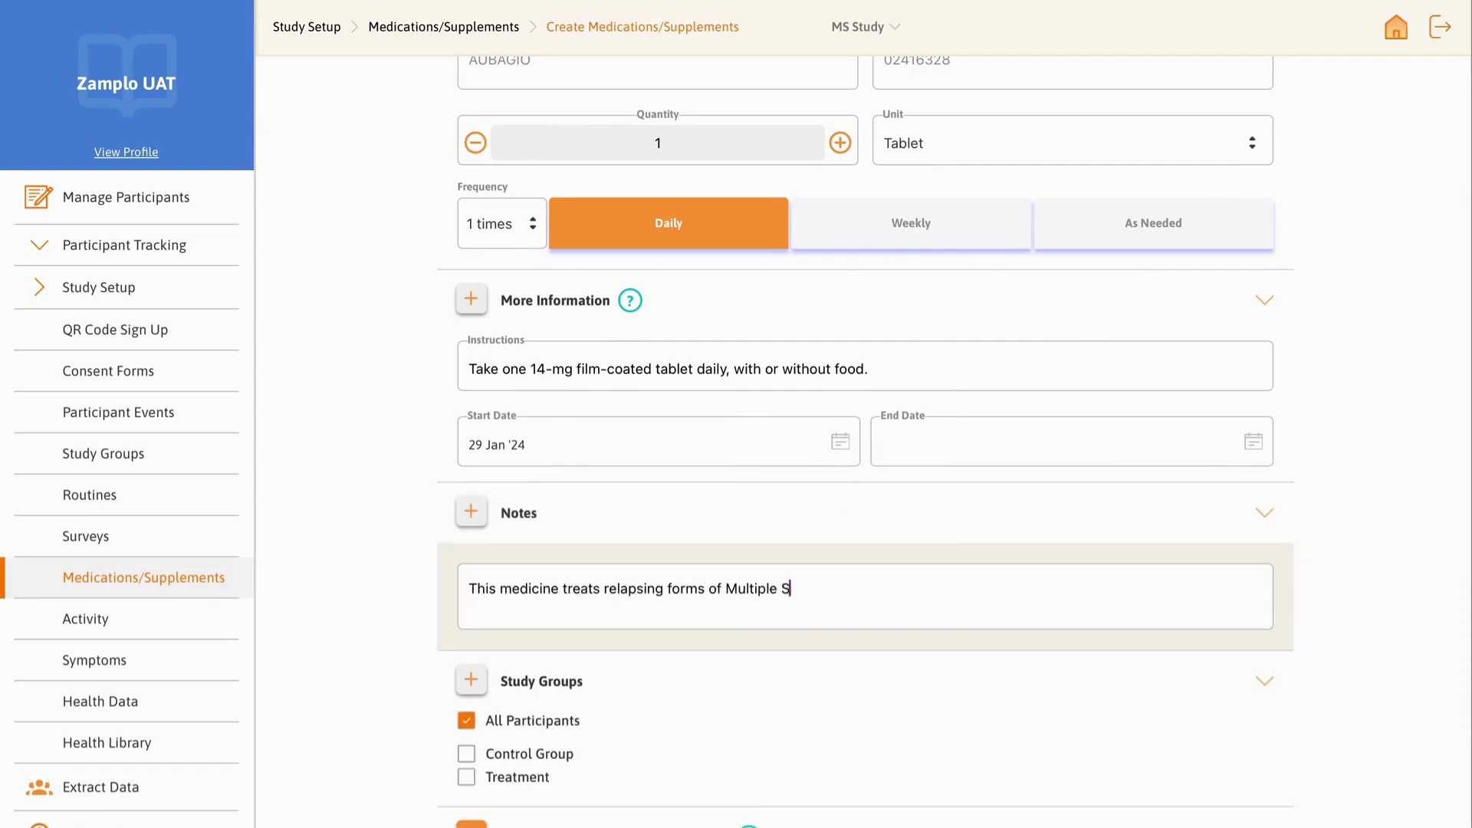
text(clerosis in adults.)
scroll(862, 441, down, 3)
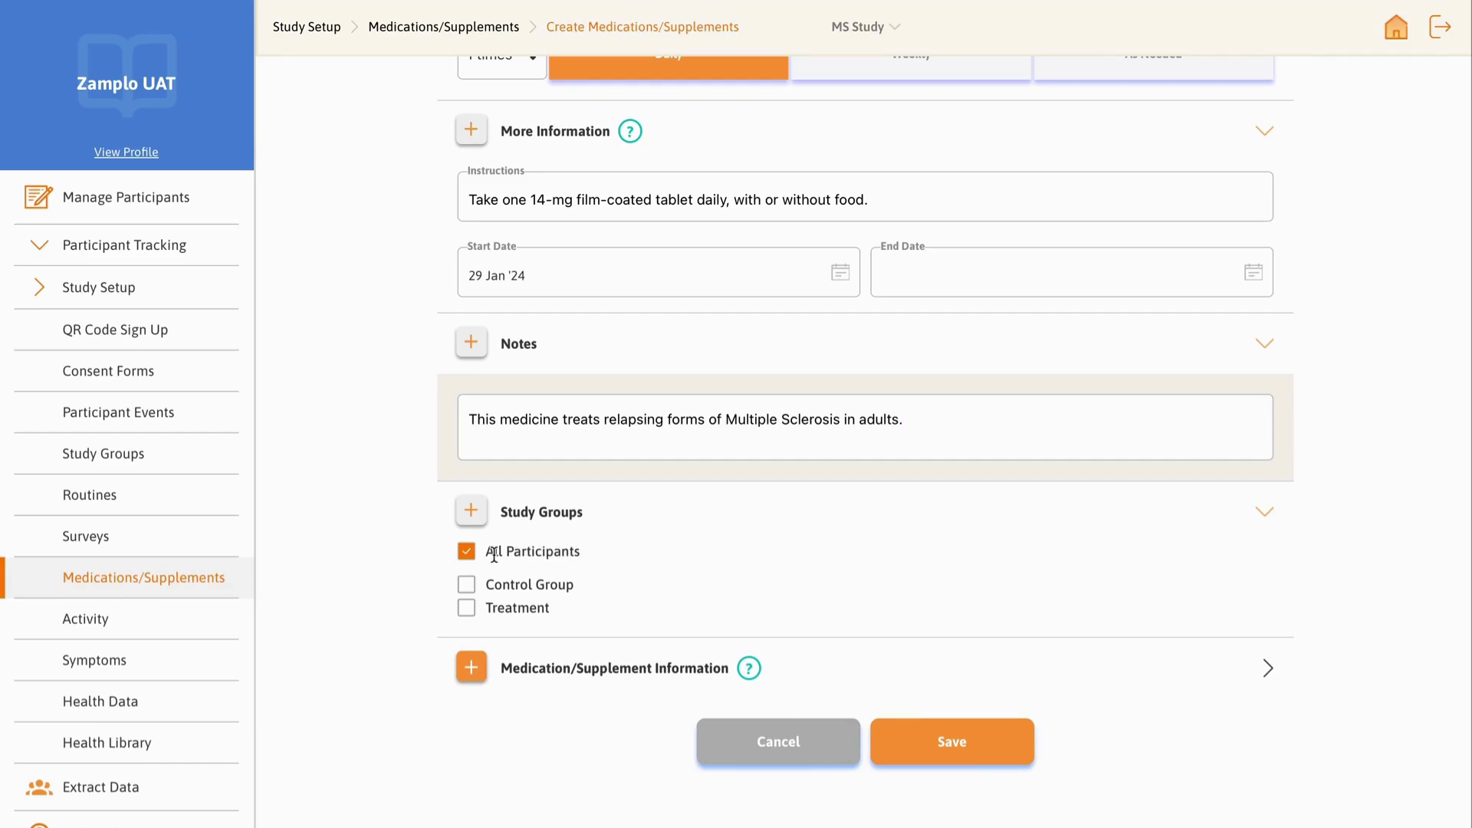
click(467, 584)
click(467, 609)
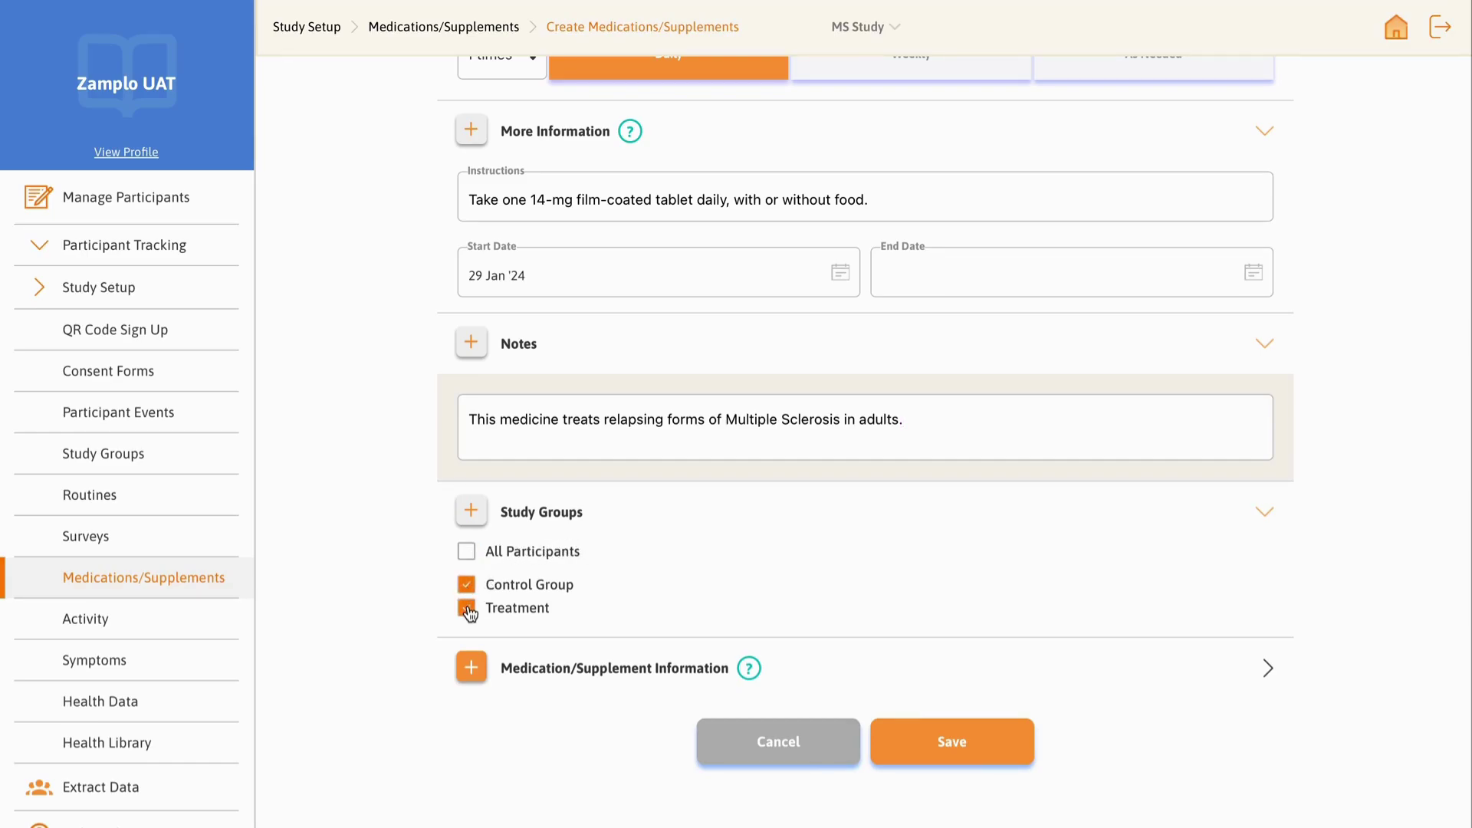
click(467, 554)
Step: Review the drug's route and active ingredients, then save the AUBAGIO entry
click(800, 670)
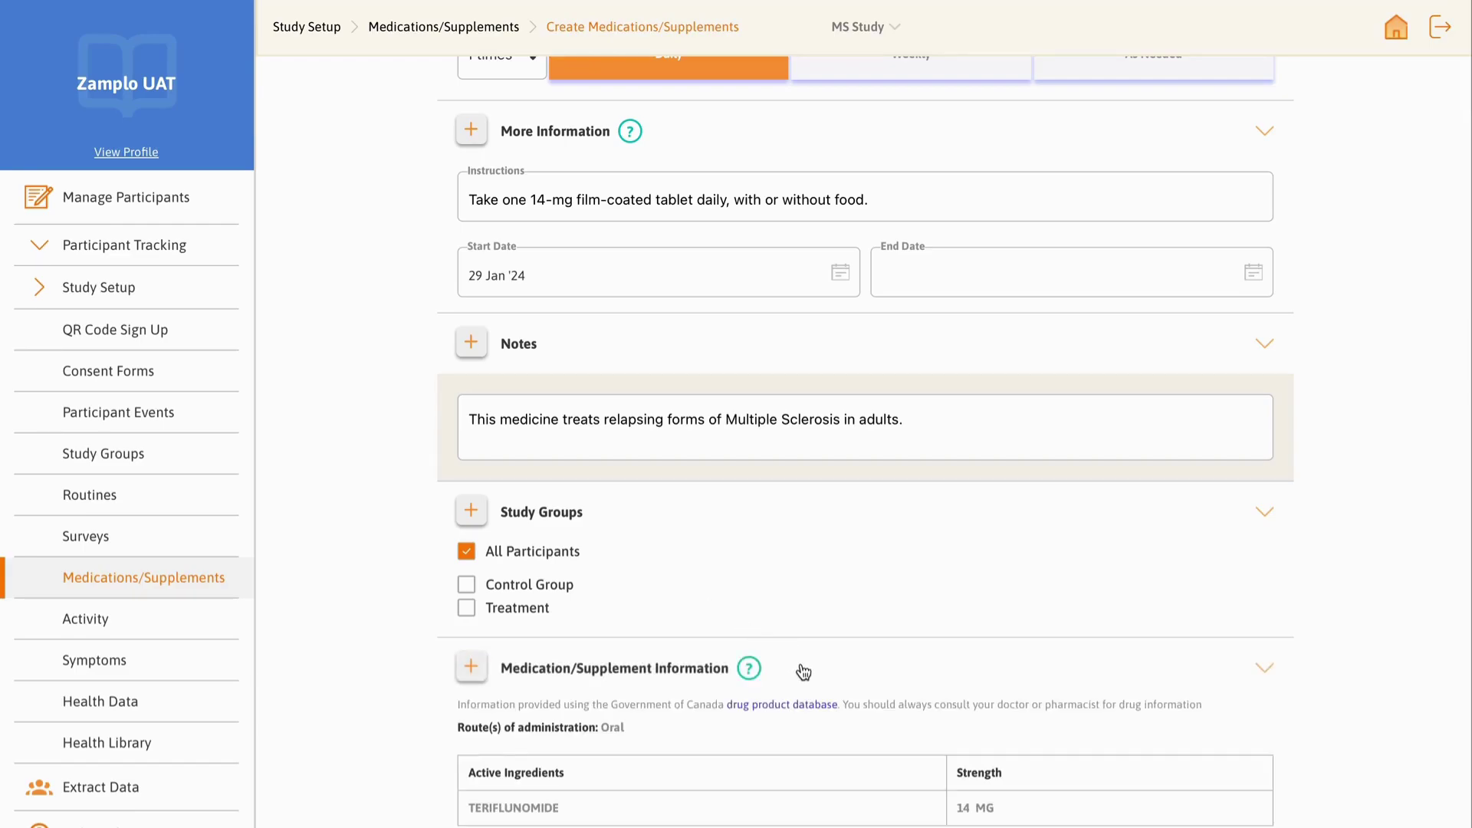
scroll(803, 672, down, 2)
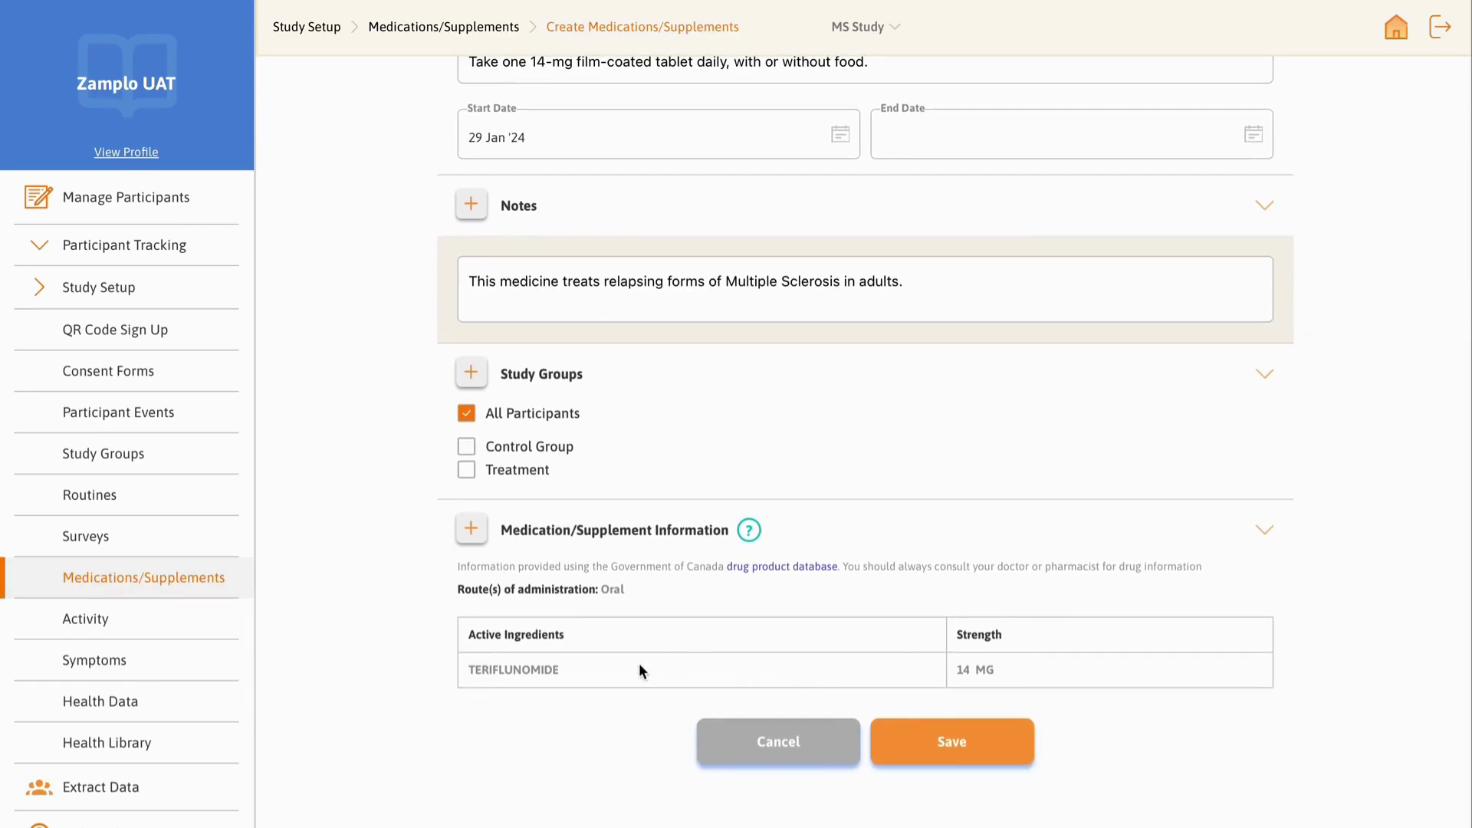
click(949, 747)
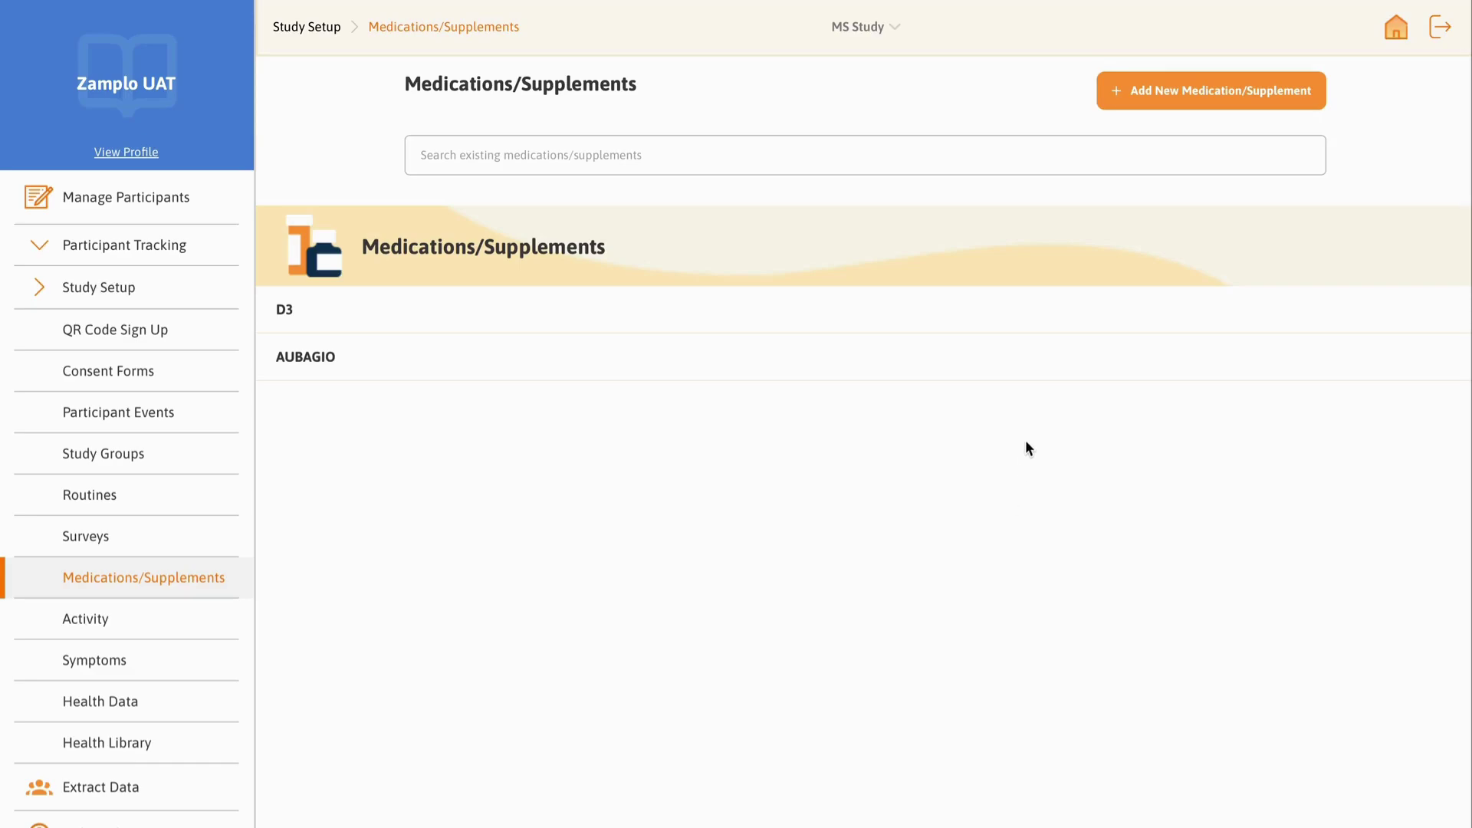
click(1040, 368)
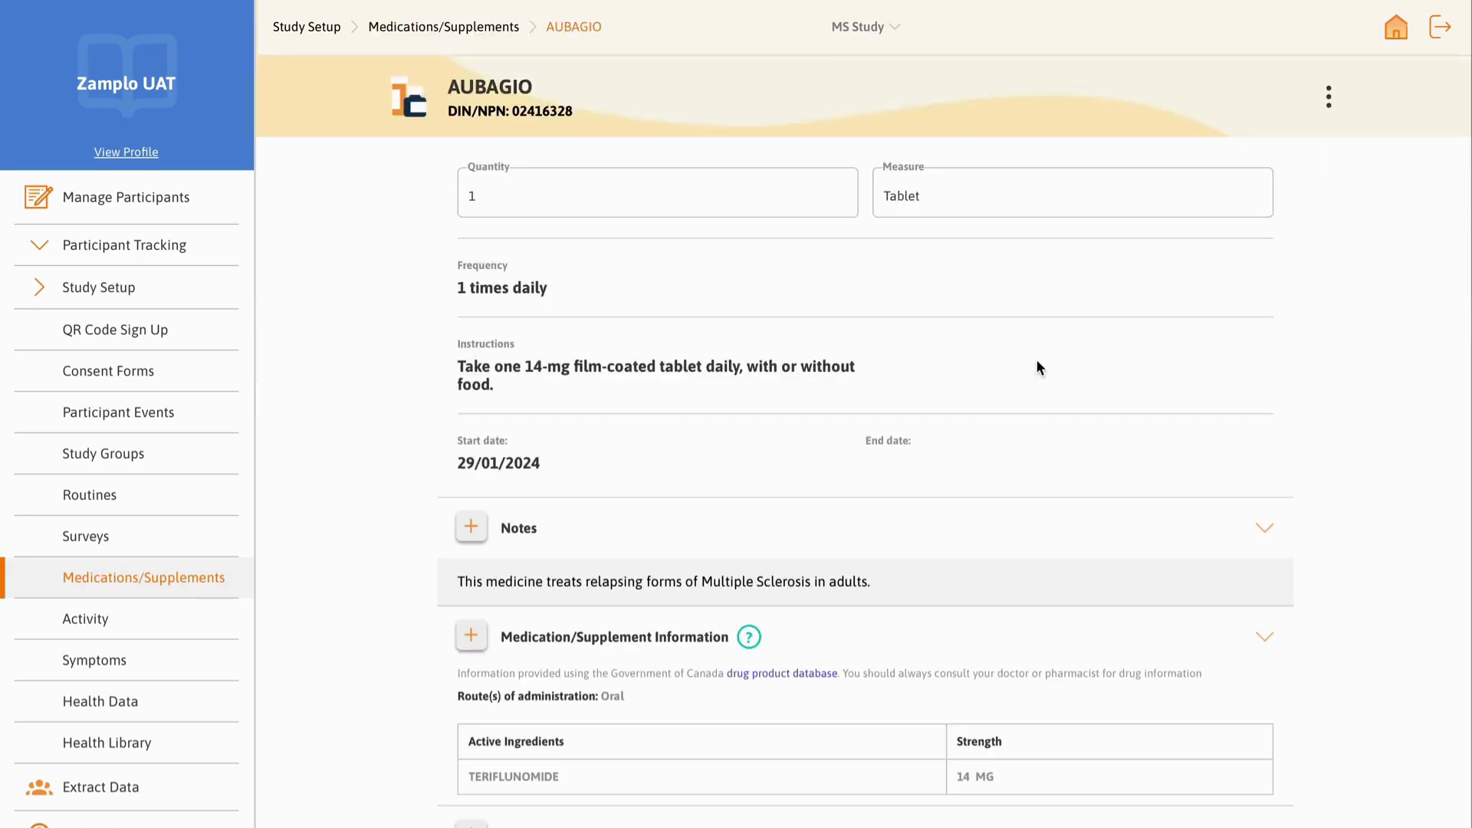
click(1332, 105)
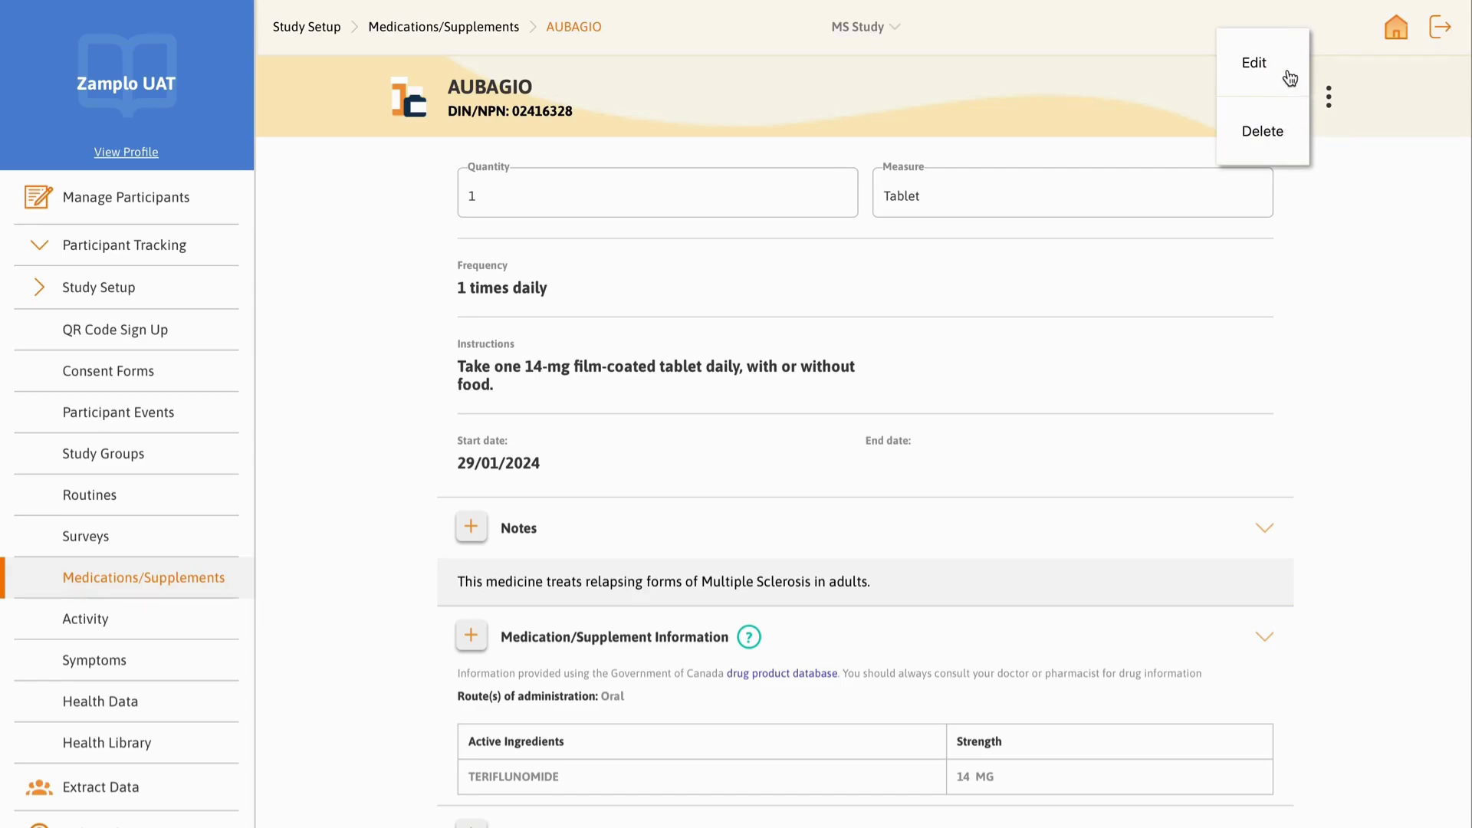
click(1329, 107)
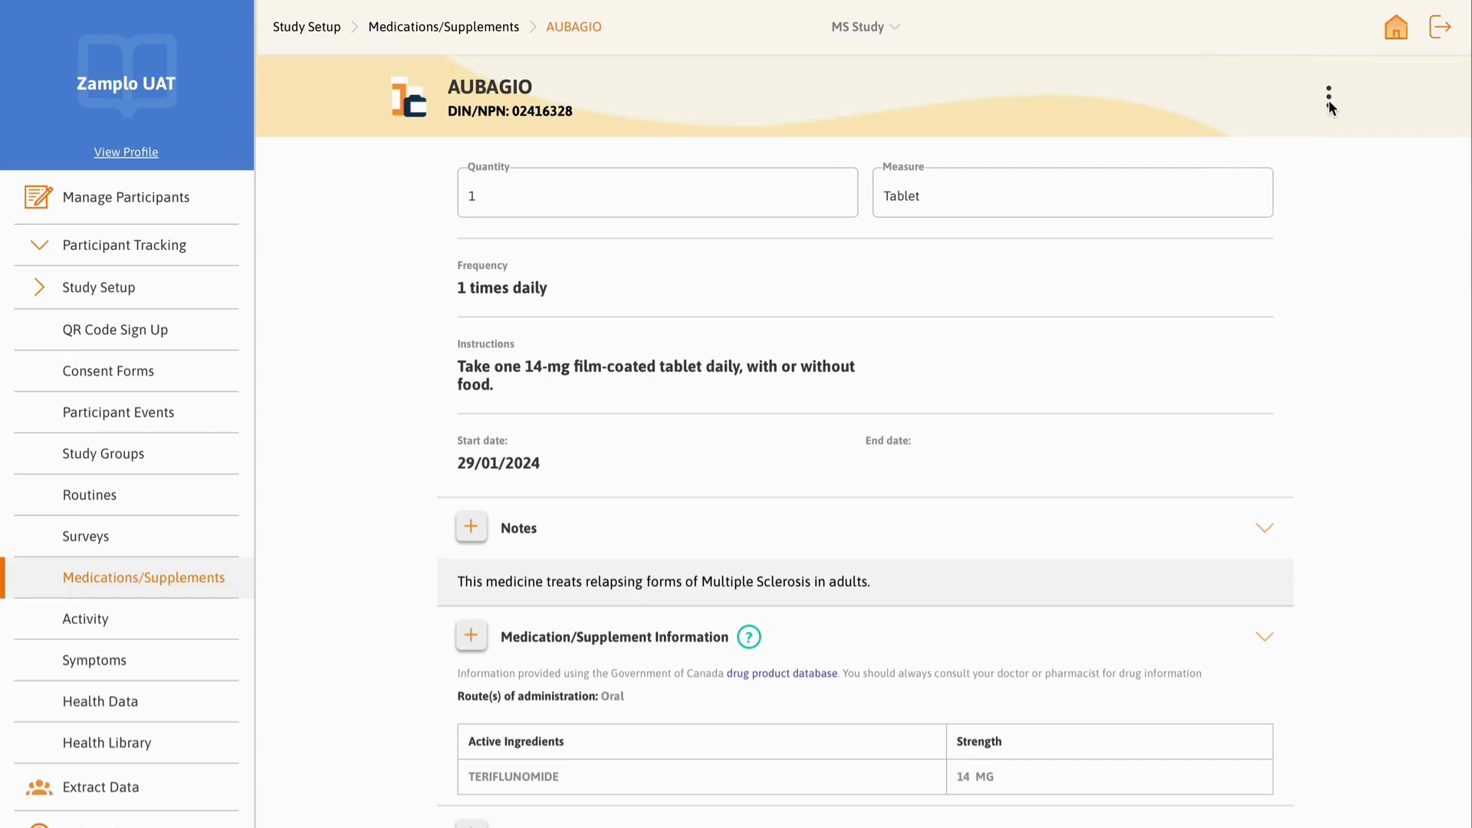
scroll(1313, 198, down, 2)
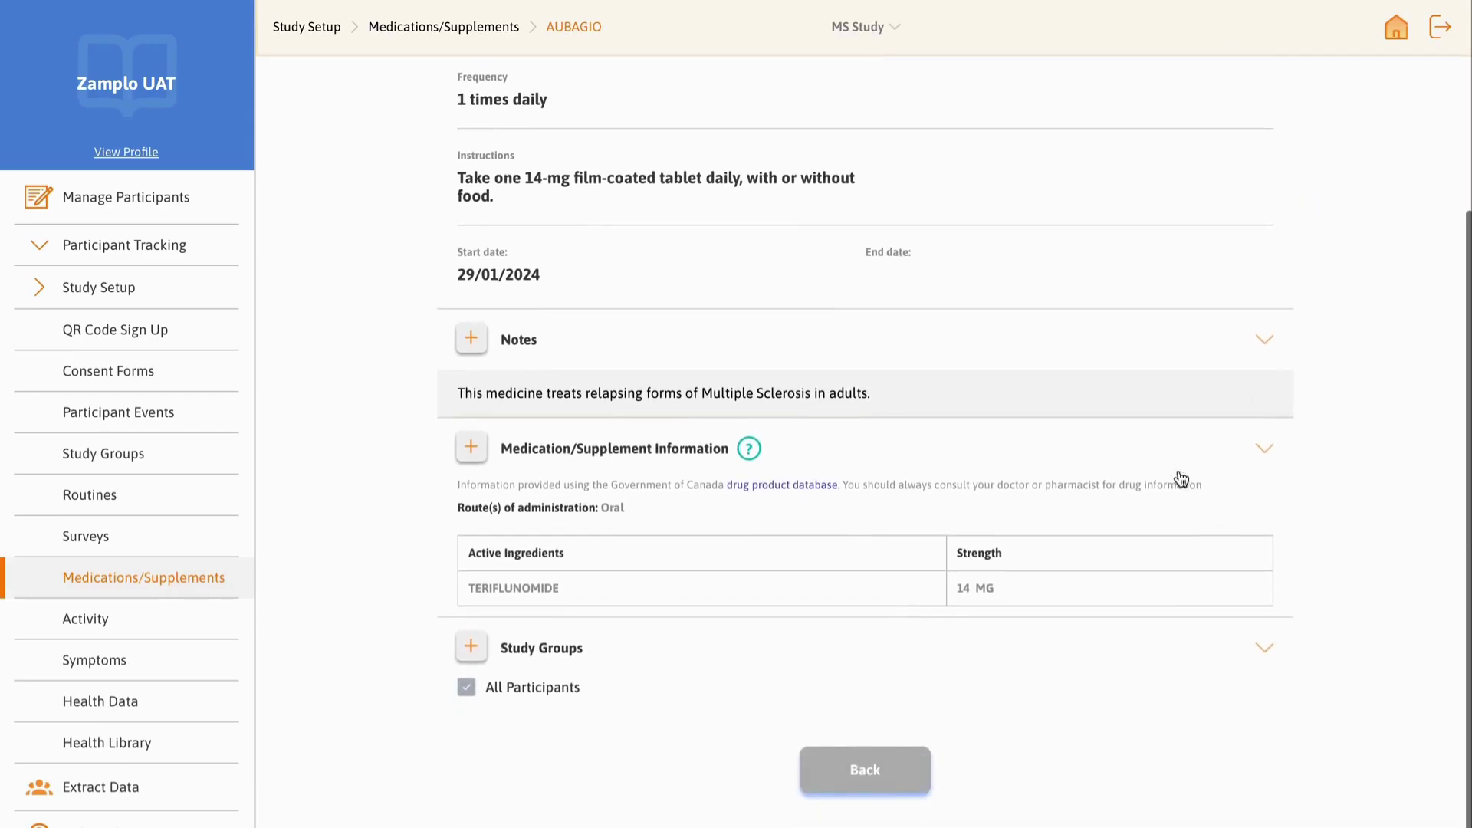
click(866, 763)
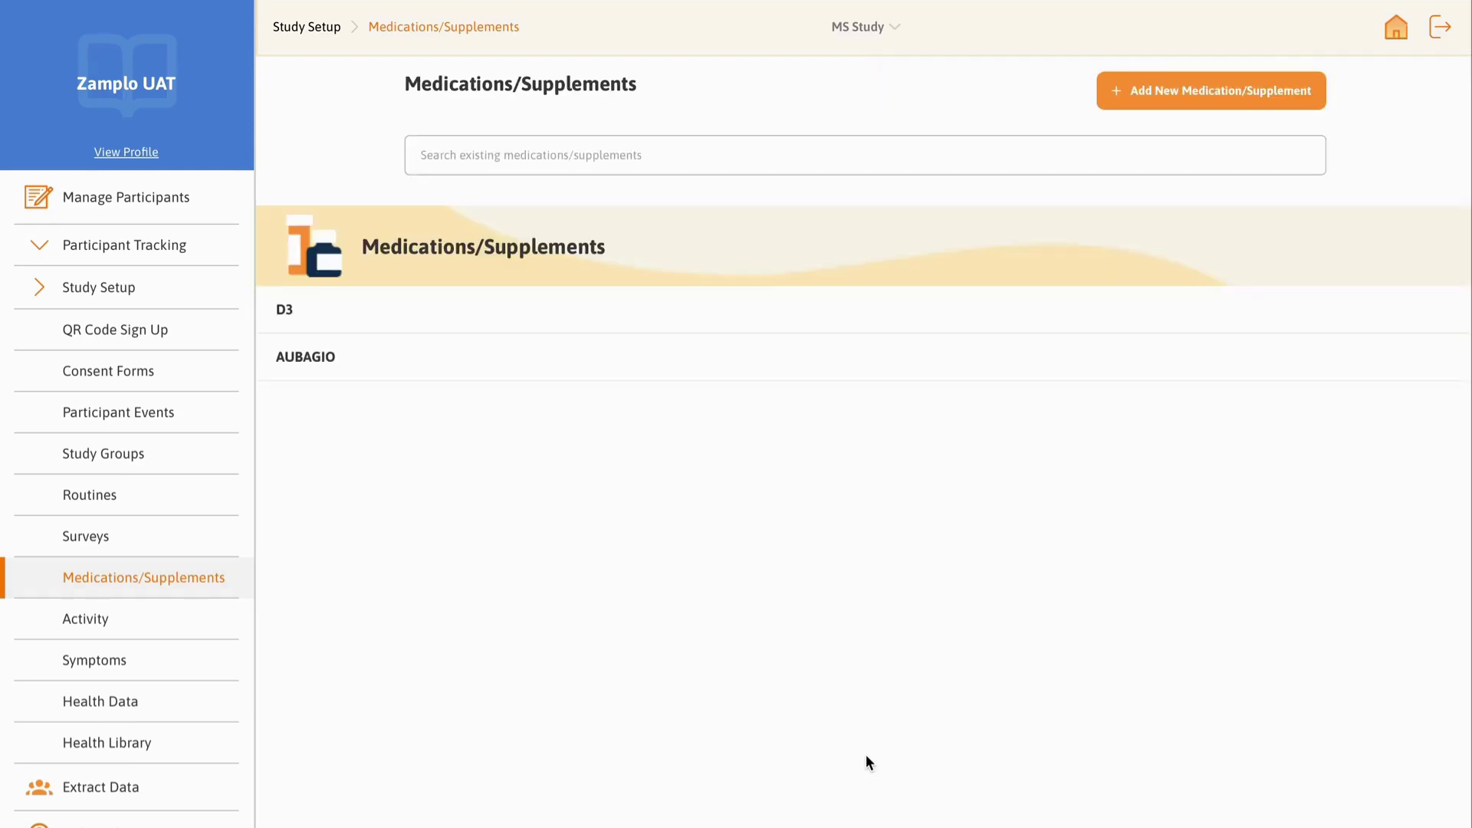